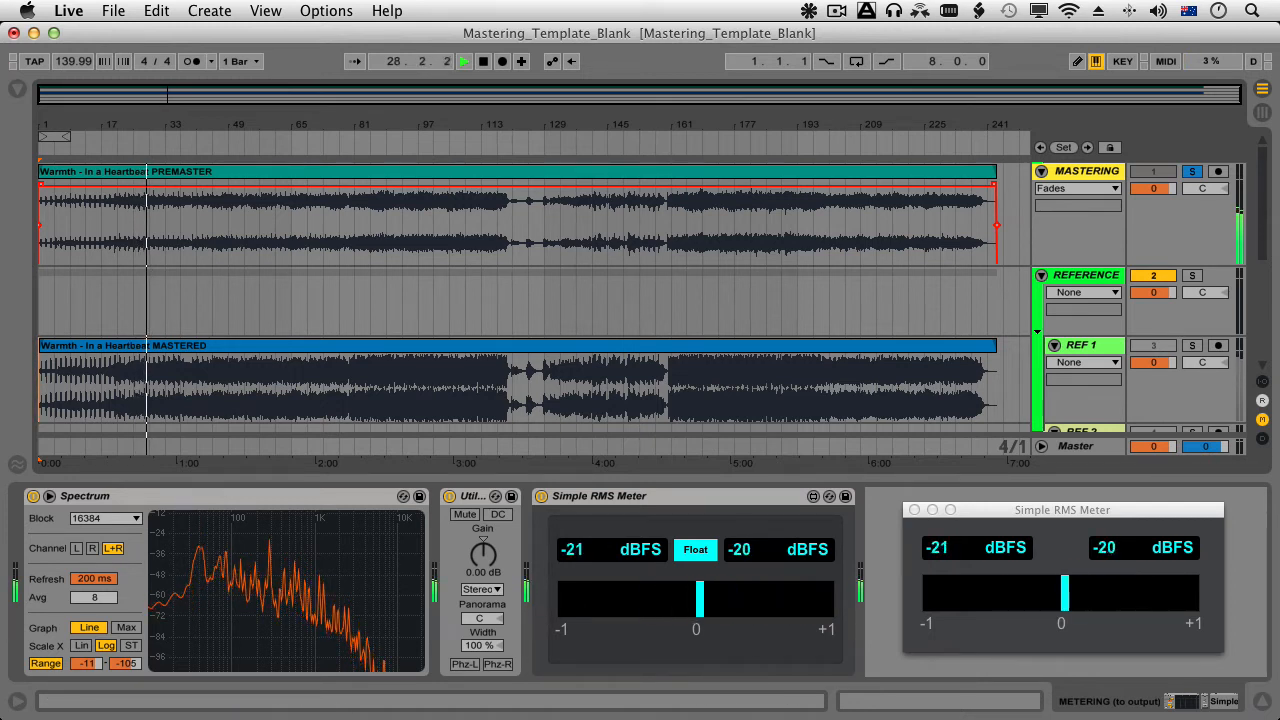
Enlarge the Spectrum display on the METERING track and try a 40 ms refresh with an average of 1.
{"action": "mouse_move", "coordinate": [258, 125]}
{"action": "left_mouse_down"}
{"action": "mouse_move", "coordinate": [266, 372]}
{"action": "mouse_move", "coordinate": [657, 370]}
{"action": "mouse_move", "coordinate": [760, 335]}
{"action": "mouse_move", "coordinate": [760, 246]}
{"action": "mouse_move", "coordinate": [685, 238]}
{"action": "mouse_move", "coordinate": [768, 247]}
{"action": "left_mouse_up"}
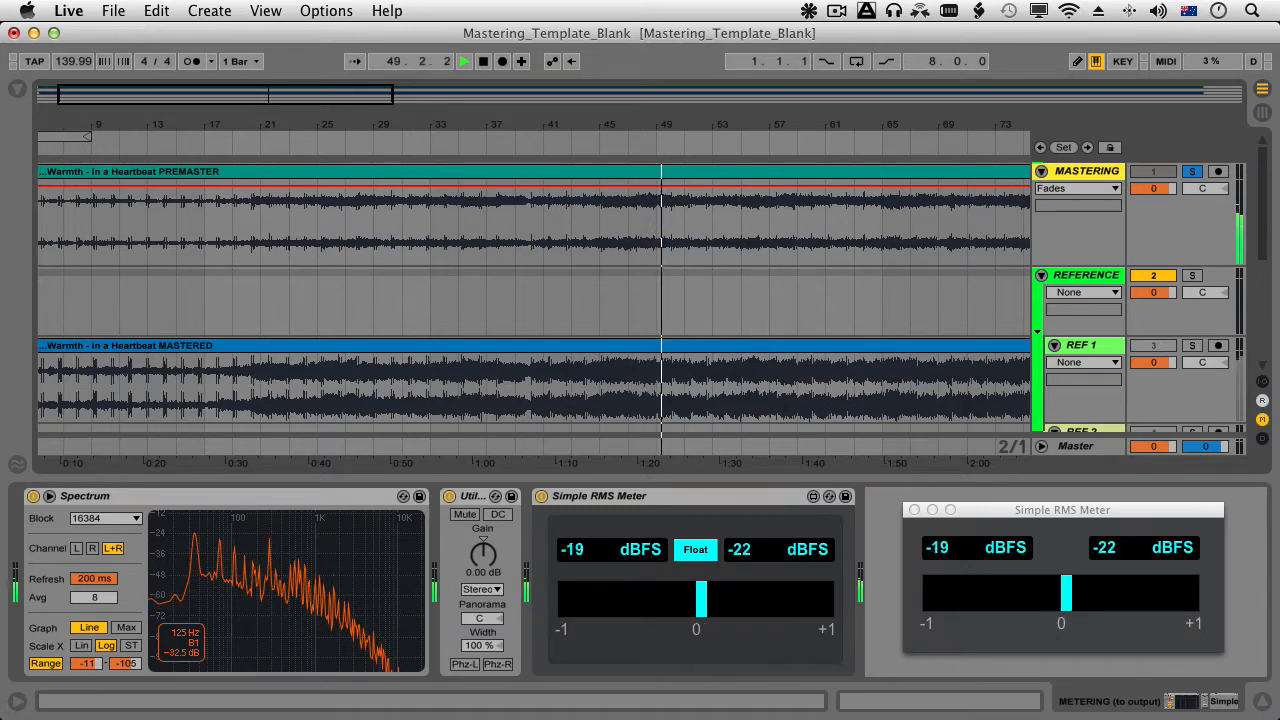
{"action": "double_click", "coordinate": [238, 547]}
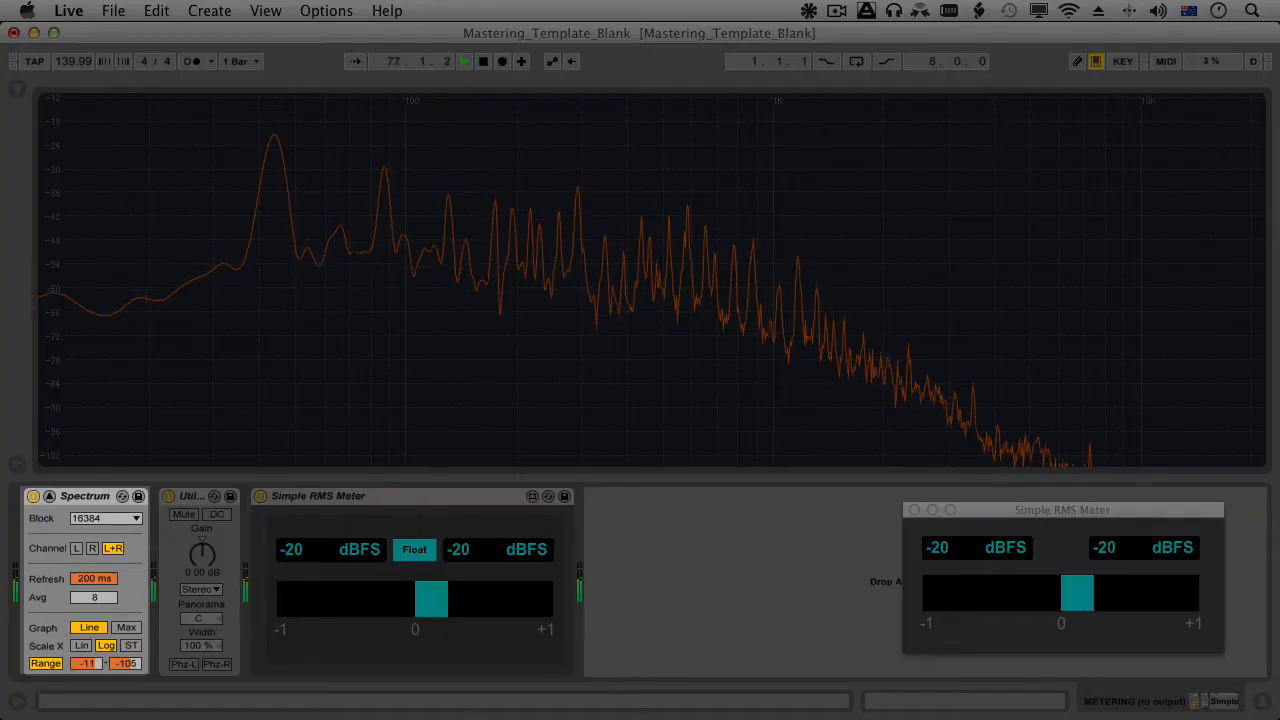
{"action": "left_click_drag", "start_coordinate": [94, 579], "coordinate": [94, 670]}
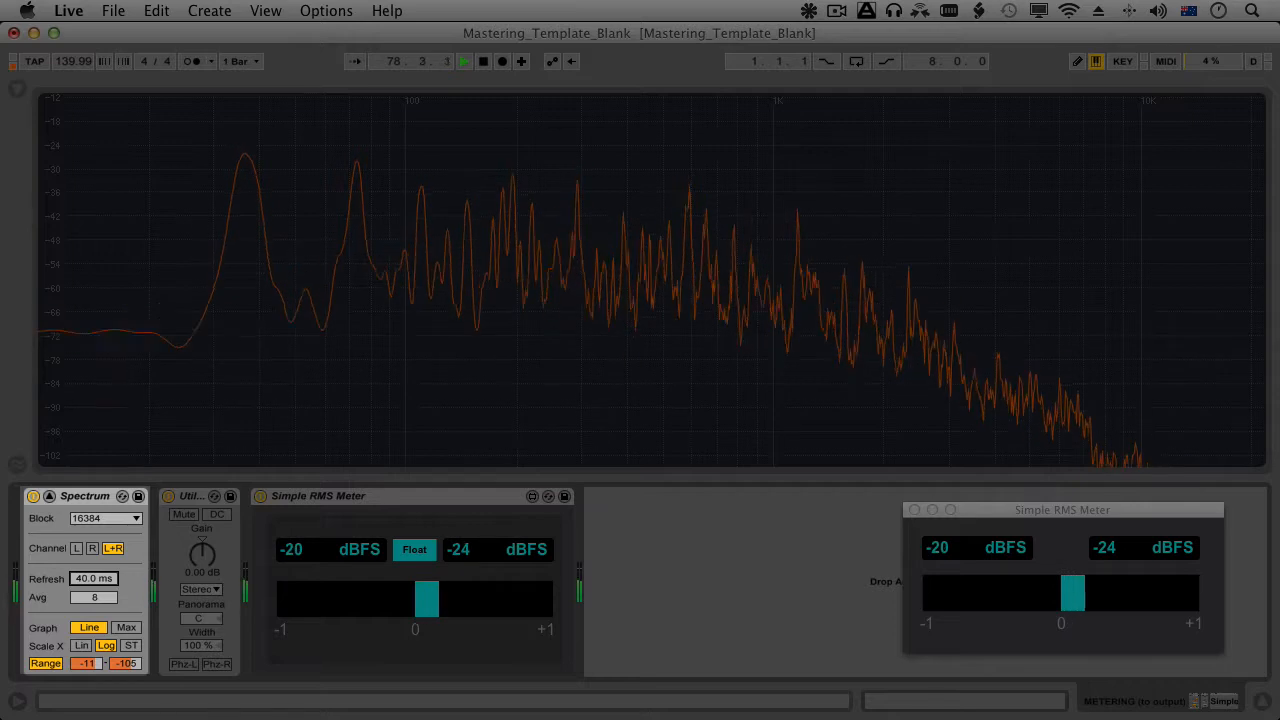
{"action": "left_click_drag", "start_coordinate": [94, 597], "coordinate": [94, 630]}
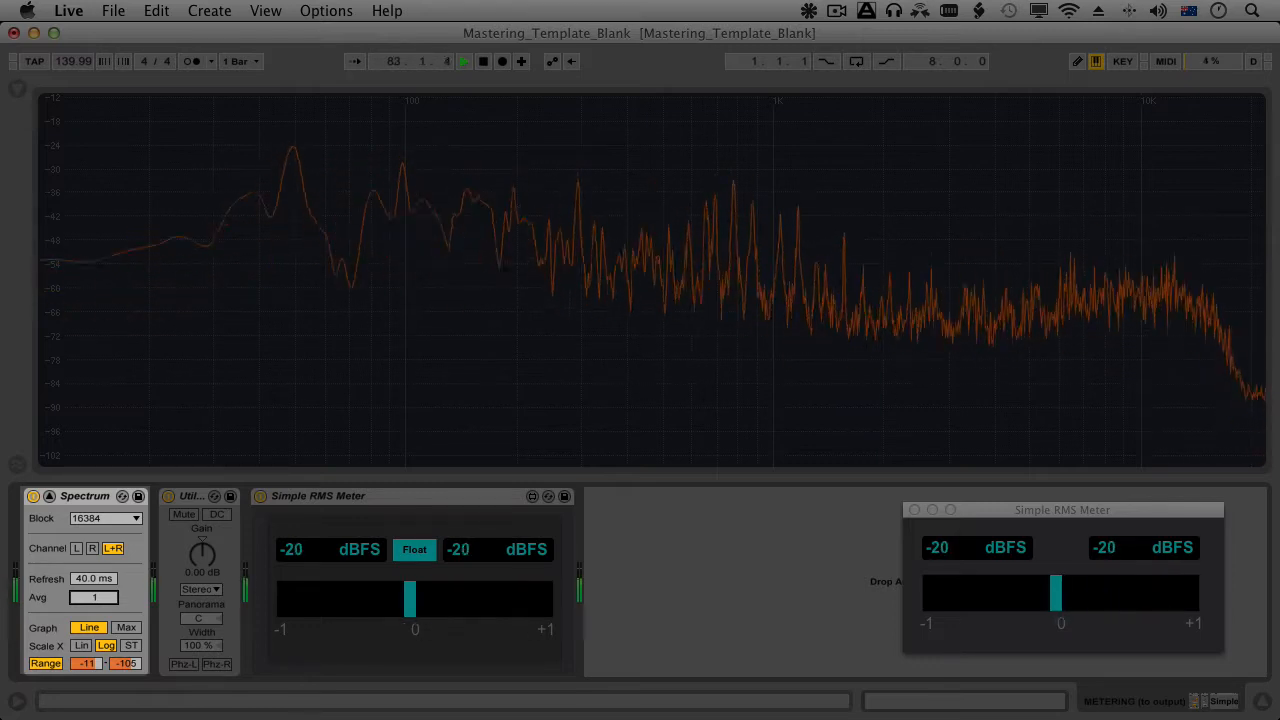
Switch the Spectrum to automatic range with an average of 8, and return its graph to compact size.
{"action": "left_click", "coordinate": [46, 663]}
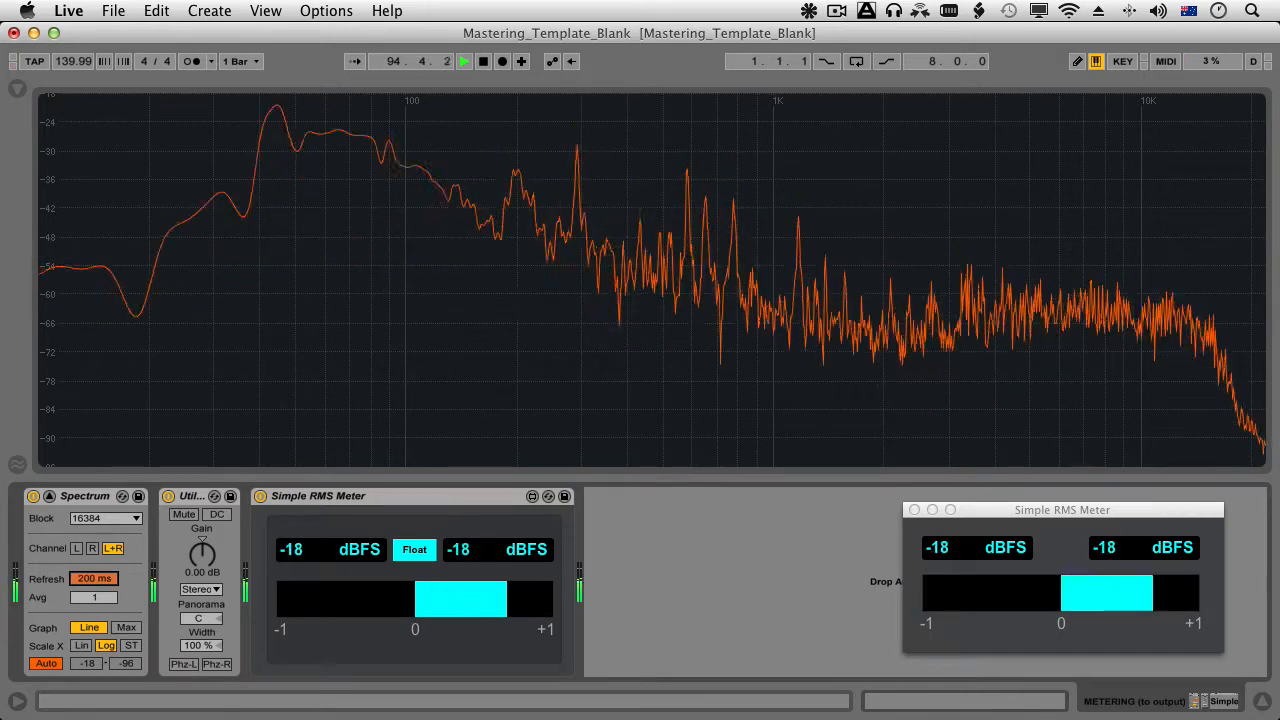
{"action": "left_click_drag", "start_coordinate": [94, 597], "coordinate": [94, 588]}
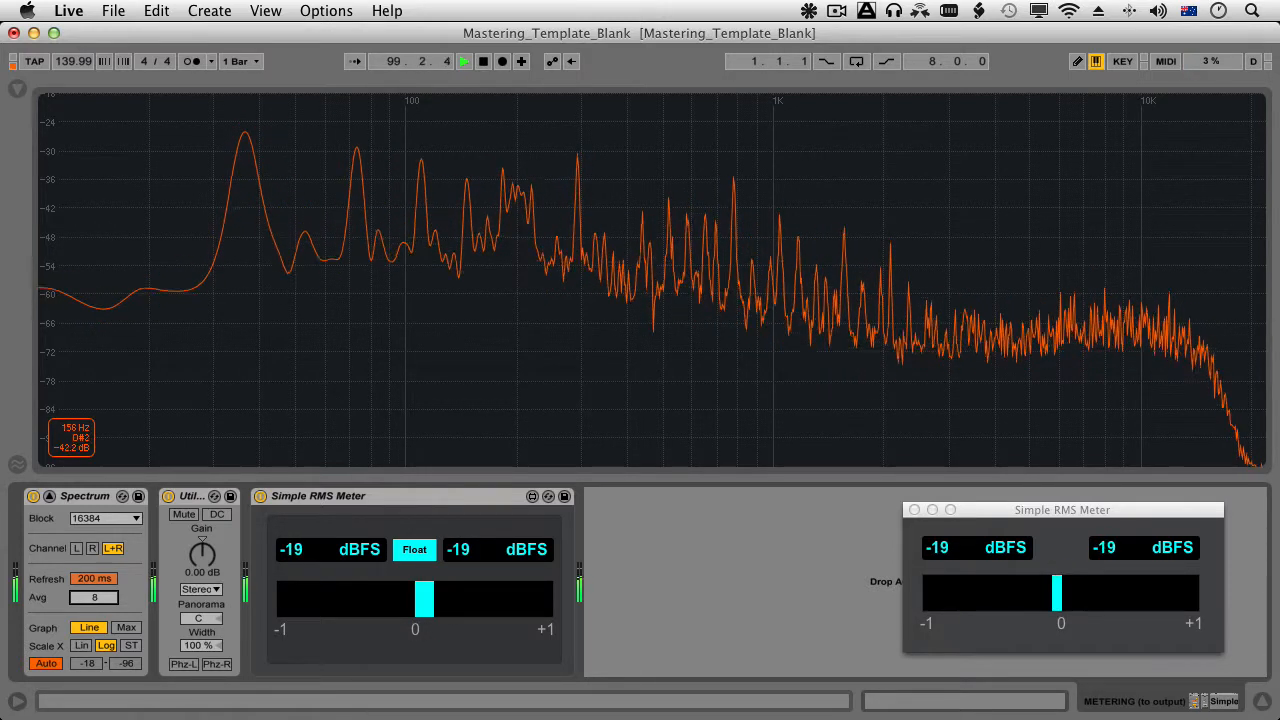
{"action": "left_click", "coordinate": [49, 496]}
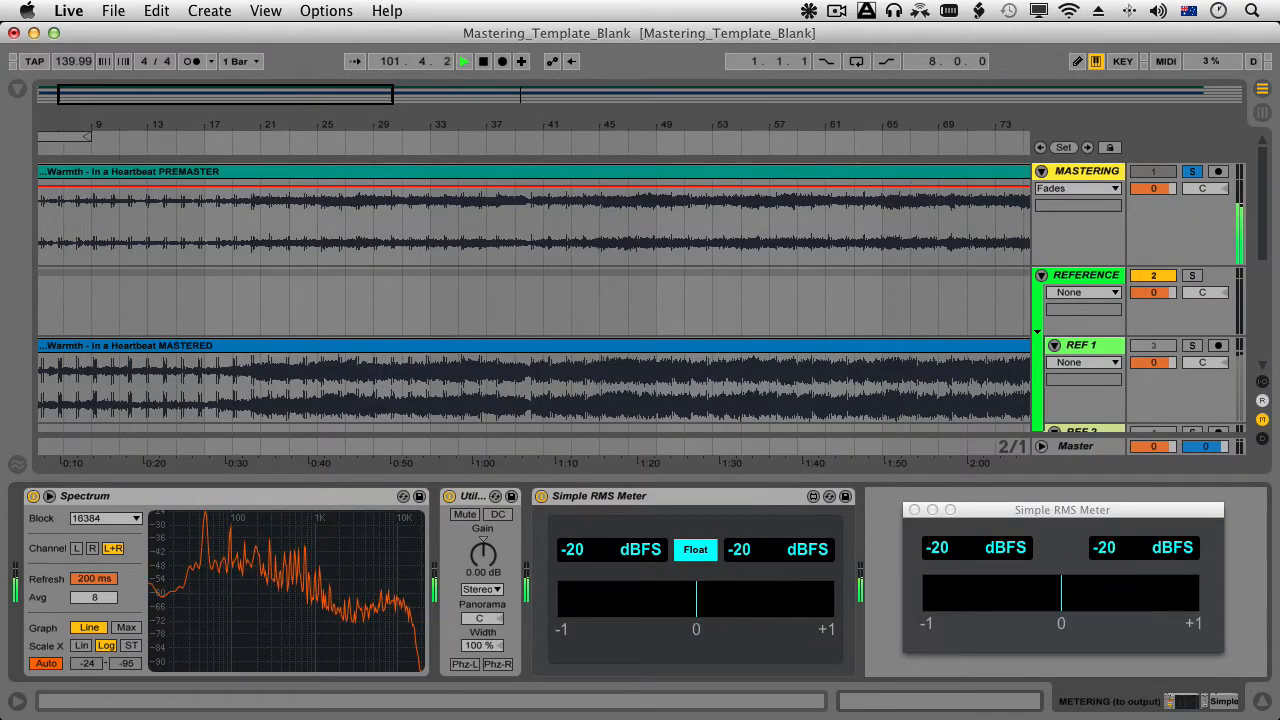
Reset the peak levels of the MASTER FX RACK and METERING tracks in Session View, and return to the full arrangement.
{"action": "key", "text": "minus"}
{"action": "key", "text": "minus"}
{"action": "key", "text": "minus"}
{"action": "key", "text": "minus"}
{"action": "key", "text": "minus"}
{"action": "key", "text": "minus"}
{"action": "key", "text": "minus"}
{"action": "key", "text": "minus"}
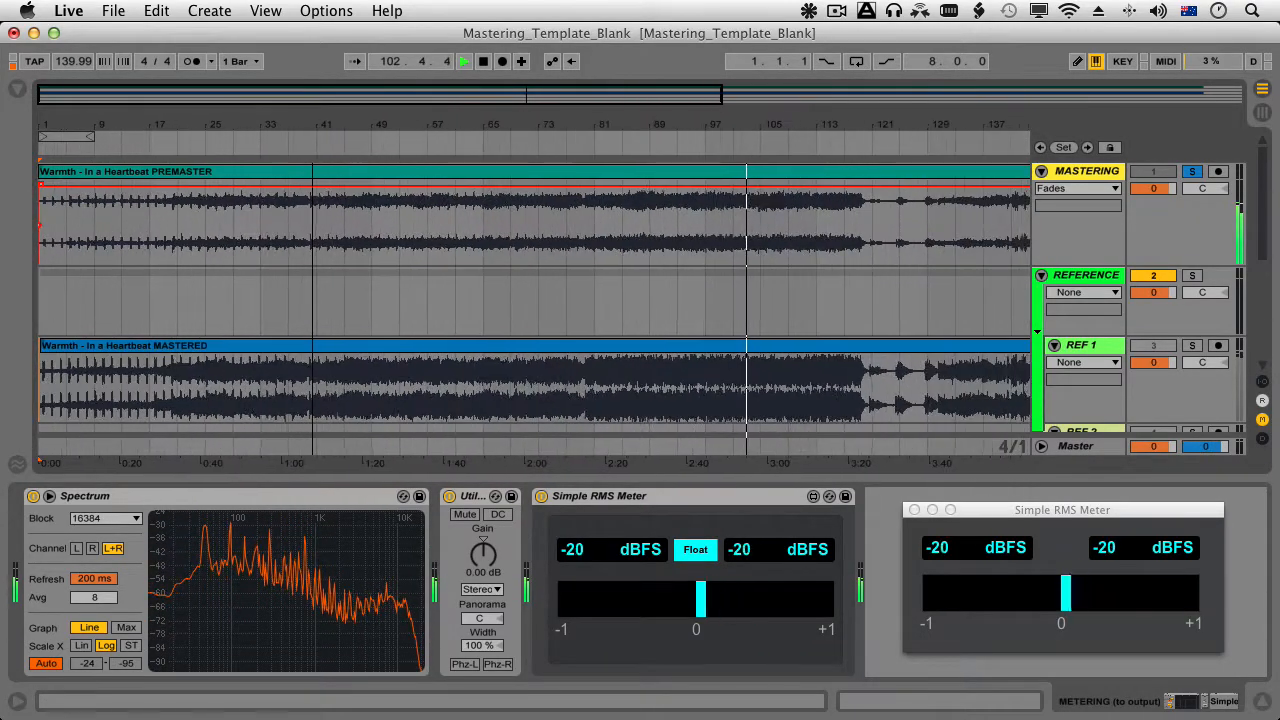
{"action": "key", "text": "minus"}
{"action": "key", "text": "minus"}
{"action": "key", "text": "minus"}
{"action": "key", "text": "minus"}
{"action": "key", "text": "minus"}
{"action": "key", "text": "minus"}
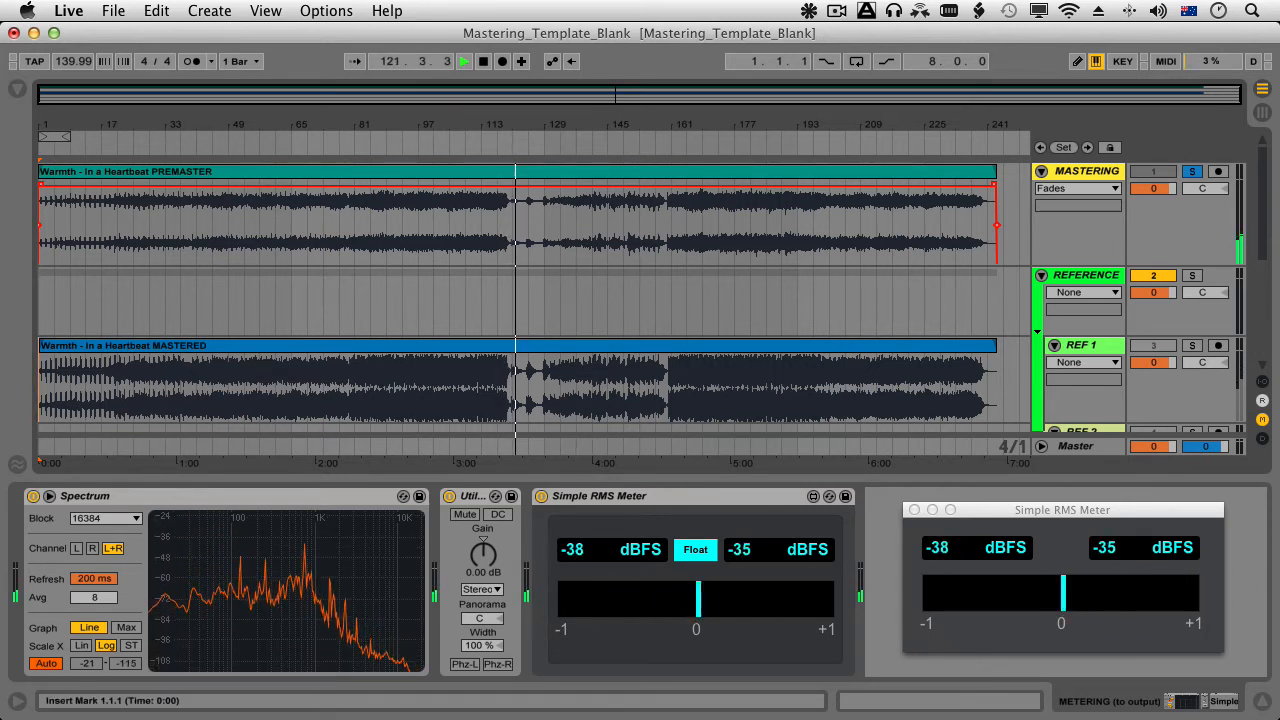
{"action": "key", "text": "Tab"}
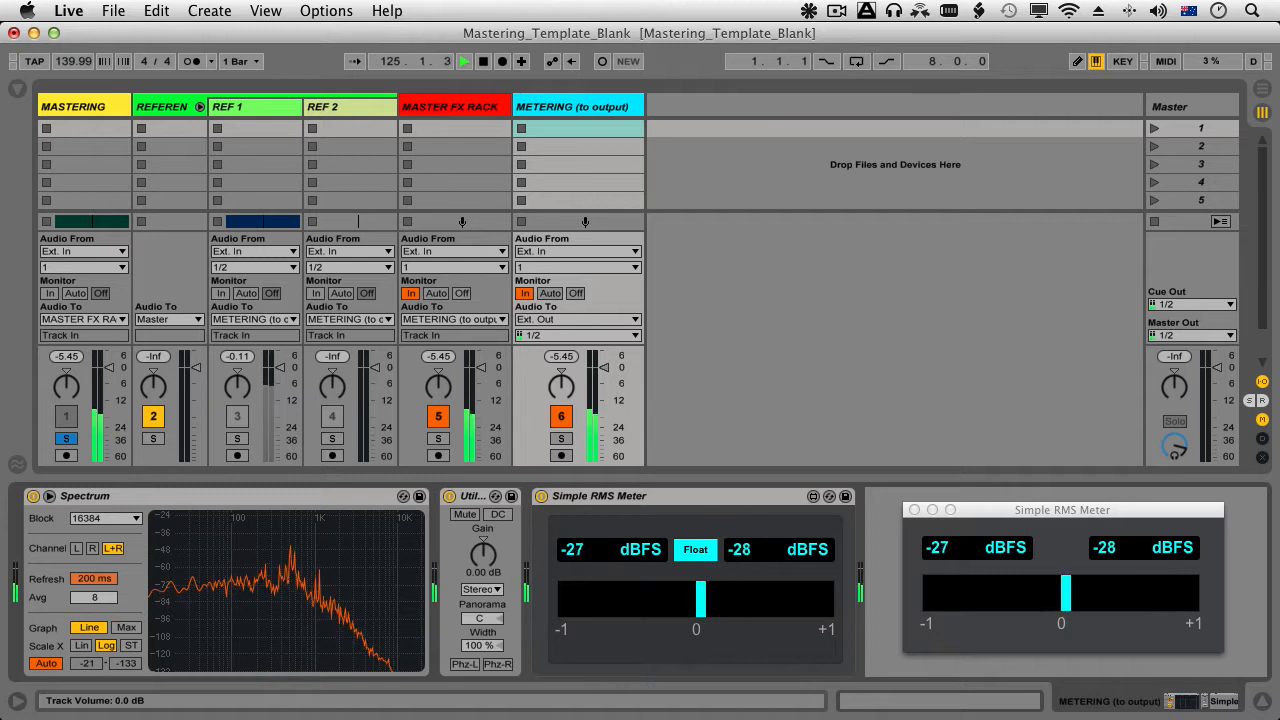
{"action": "left_click", "coordinate": [438, 356]}
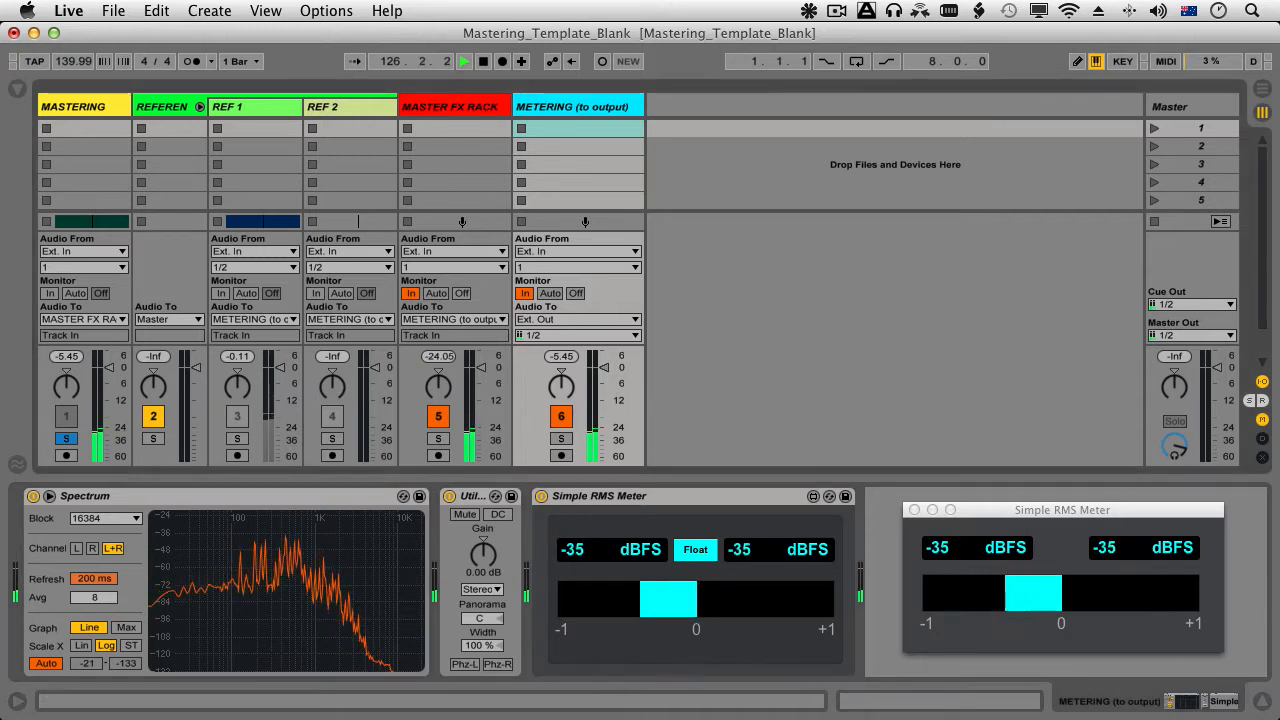
{"action": "left_click", "coordinate": [561, 356]}
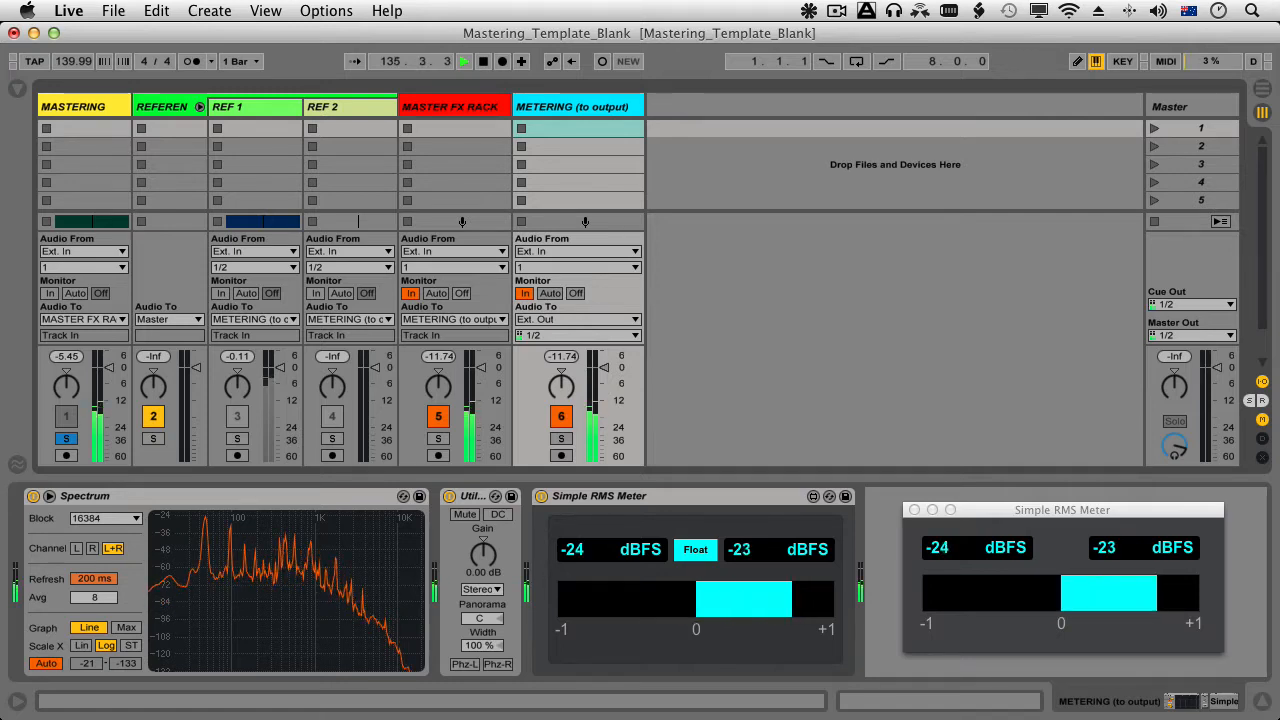
{"action": "key", "text": "Tab"}
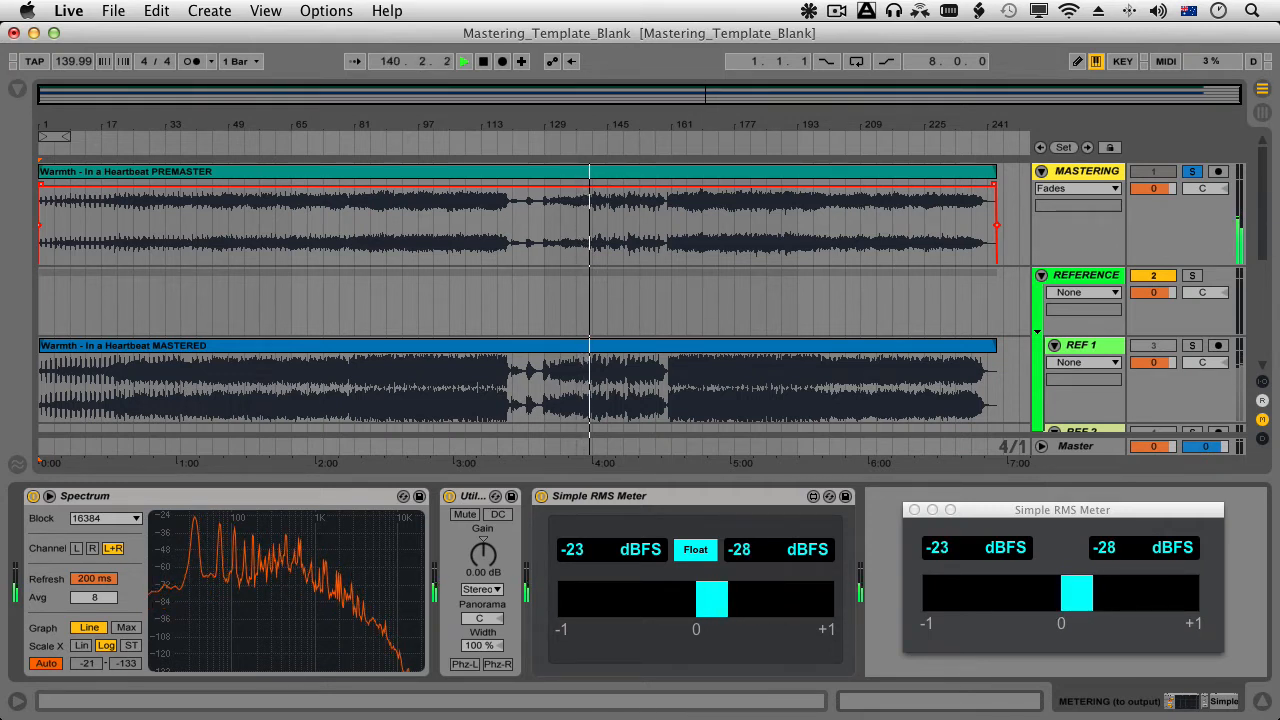
{"action": "left_click", "coordinate": [1062, 510]}
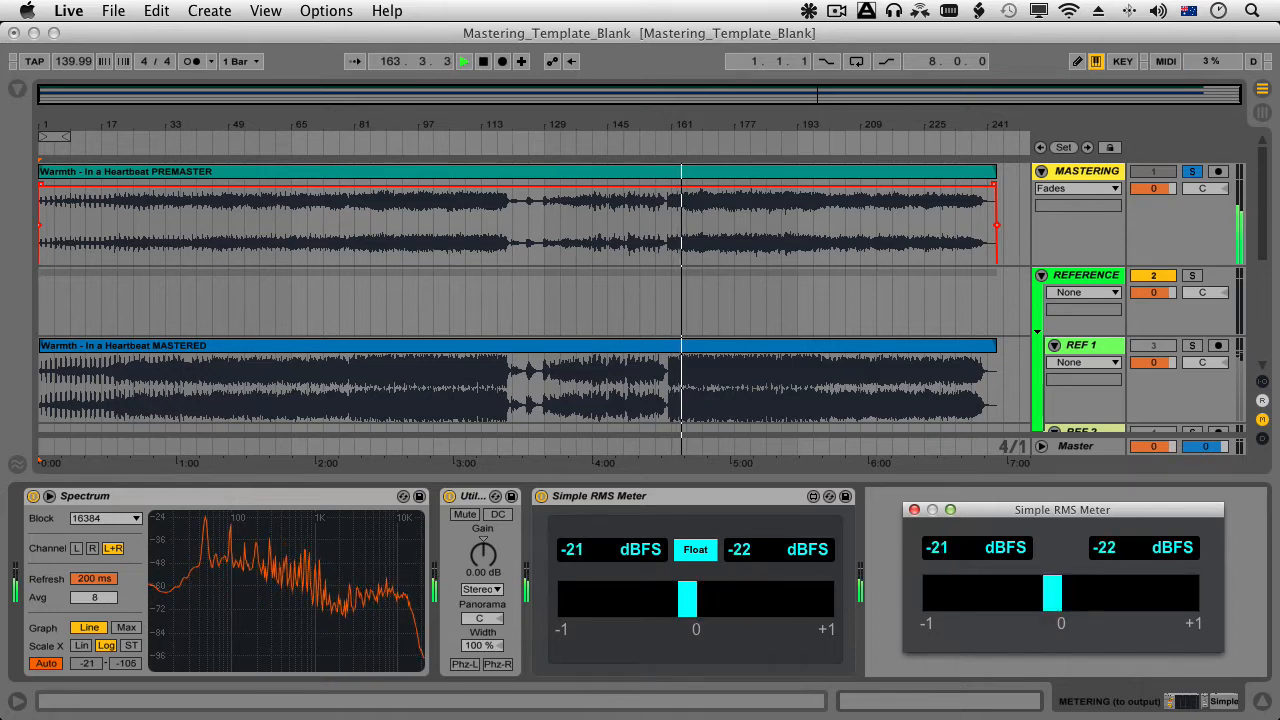
Show the browser's Audio Effect Rack presets with the MASTER FX RACK track selected.
{"action": "scroll", "coordinate": [640, 298], "scroll_direction": "down", "scroll_amount": 4}
{"action": "left_click", "coordinate": [1086, 320]}
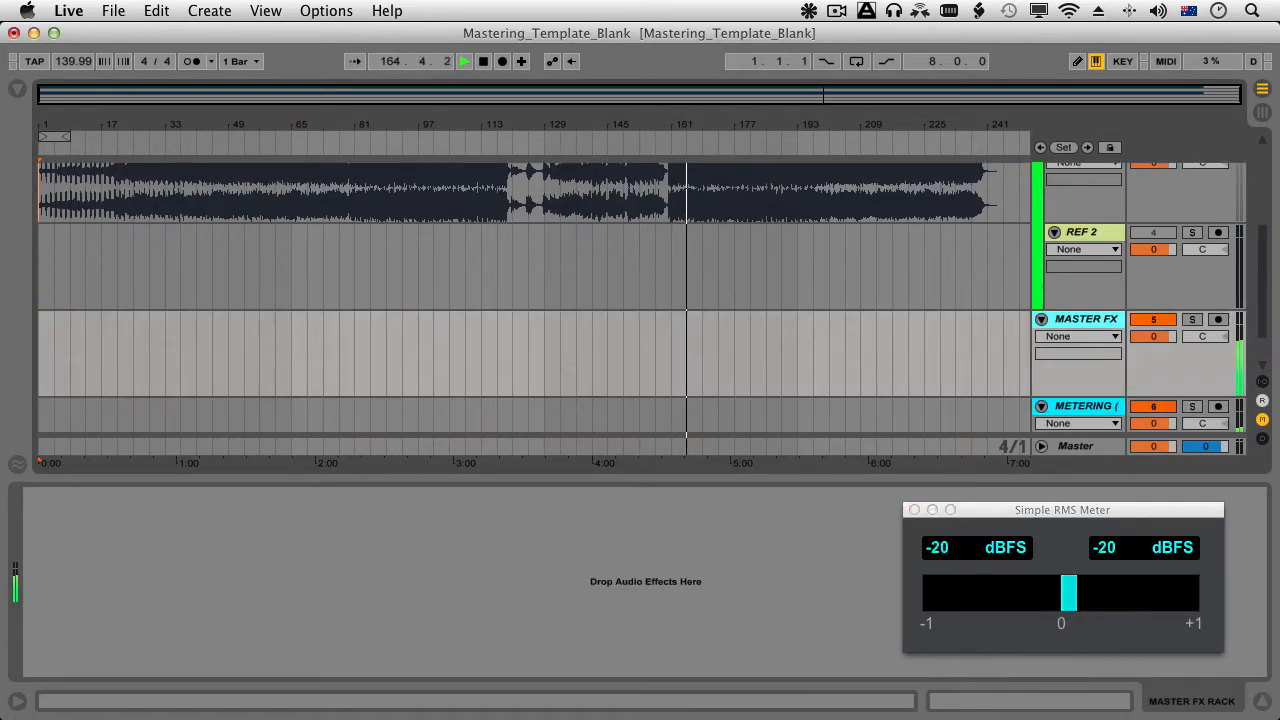
{"action": "key", "text": "super+alt+b"}
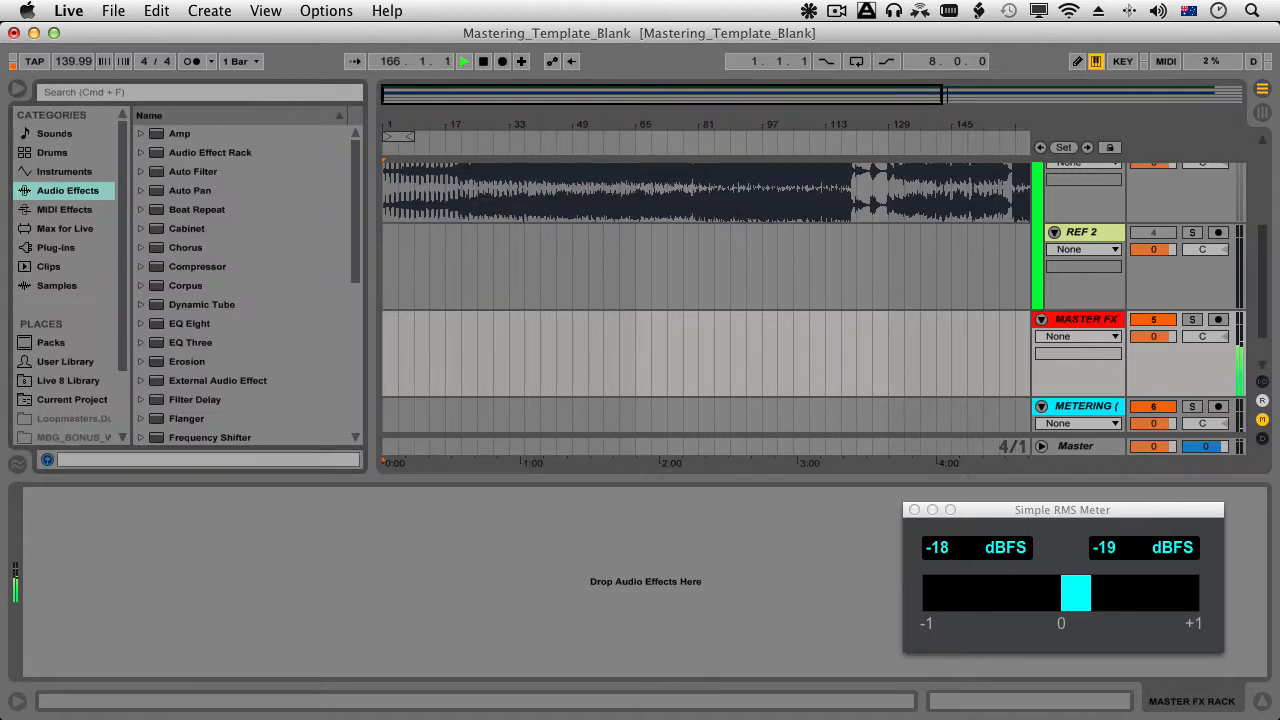
{"action": "scroll", "coordinate": [245, 285], "scroll_direction": "down", "scroll_amount": 6}
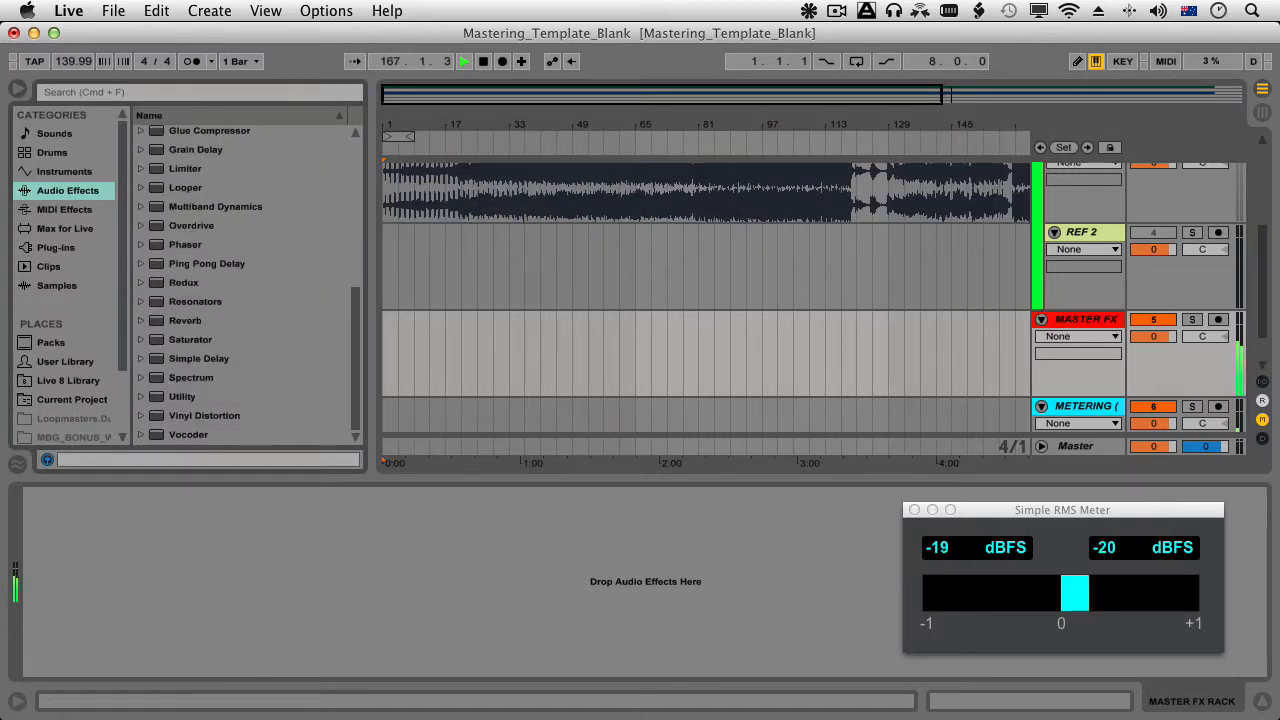
{"action": "scroll", "coordinate": [245, 285], "scroll_direction": "up", "scroll_amount": 6}
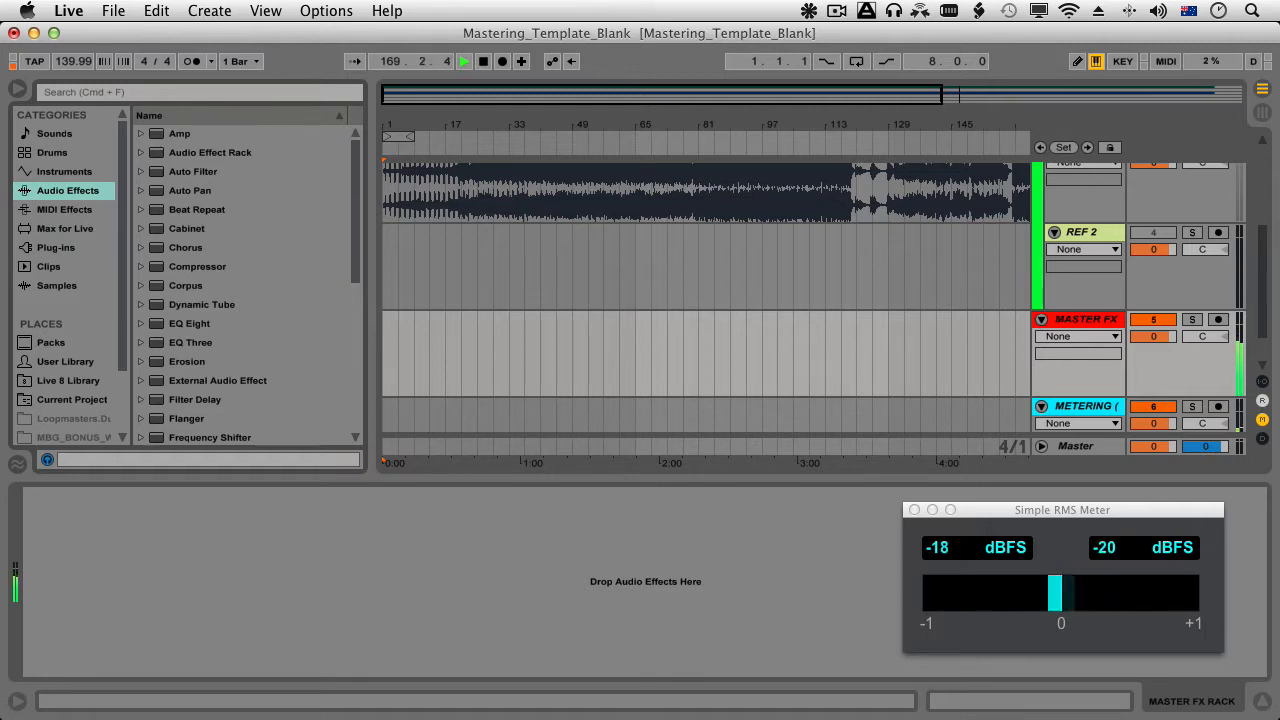
{"action": "left_click", "coordinate": [141, 153]}
Load the ZM FULL MASTER FX RACK.adg preset onto the MASTER FX RACK track.
{"action": "scroll", "coordinate": [245, 285], "scroll_direction": "down", "scroll_amount": 5}
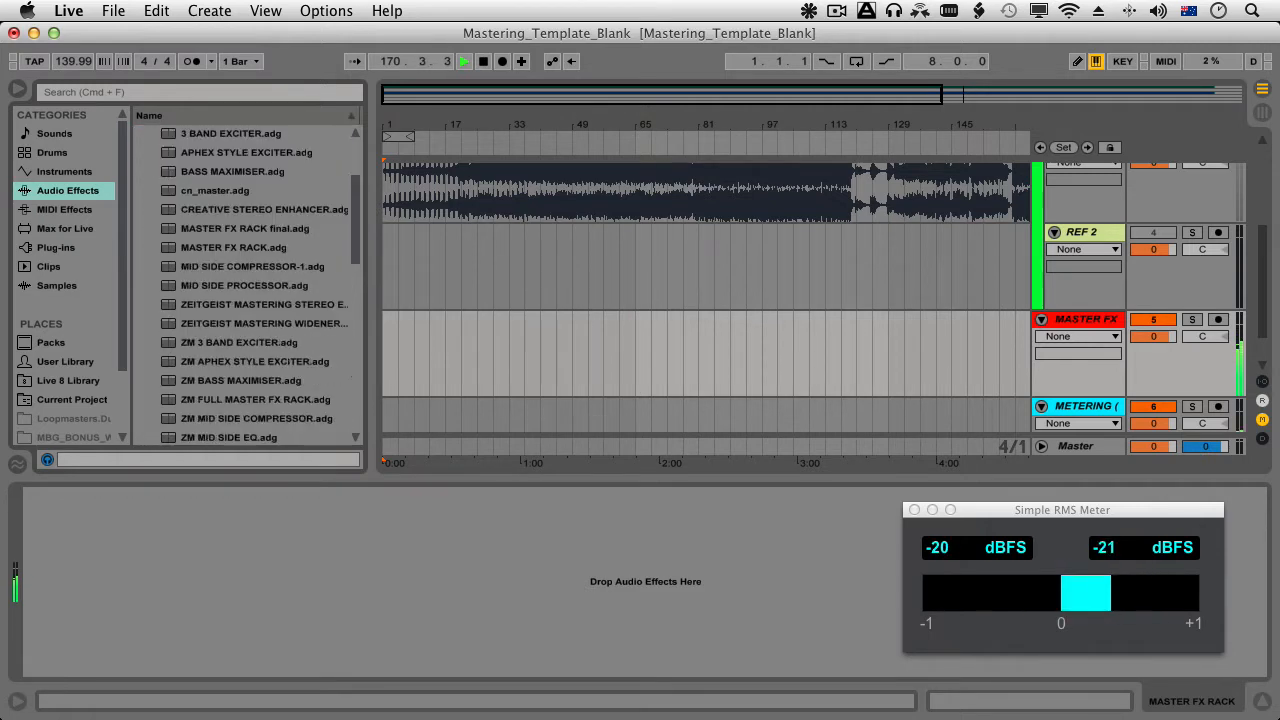
{"action": "scroll", "coordinate": [254, 286], "scroll_direction": "down", "scroll_amount": 1}
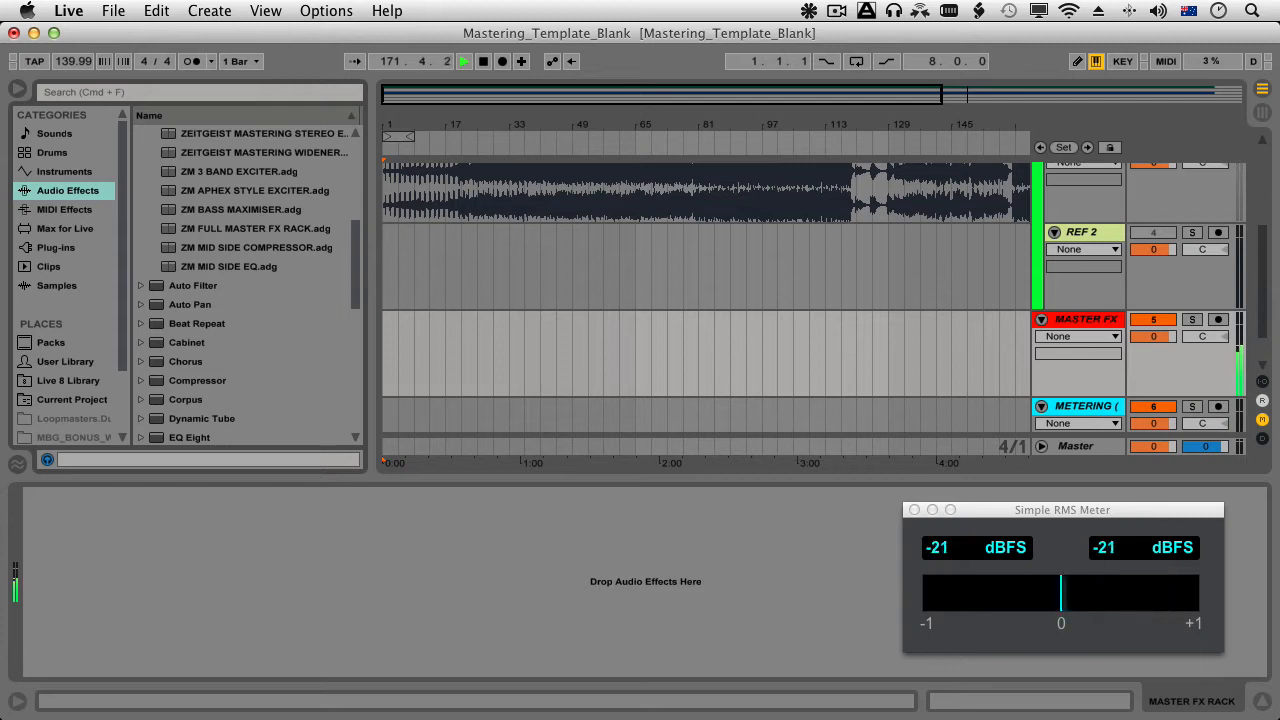
{"action": "scroll", "coordinate": [254, 286], "scroll_direction": "down", "scroll_amount": 1}
{"action": "scroll", "coordinate": [254, 286], "scroll_direction": "up", "scroll_amount": 2}
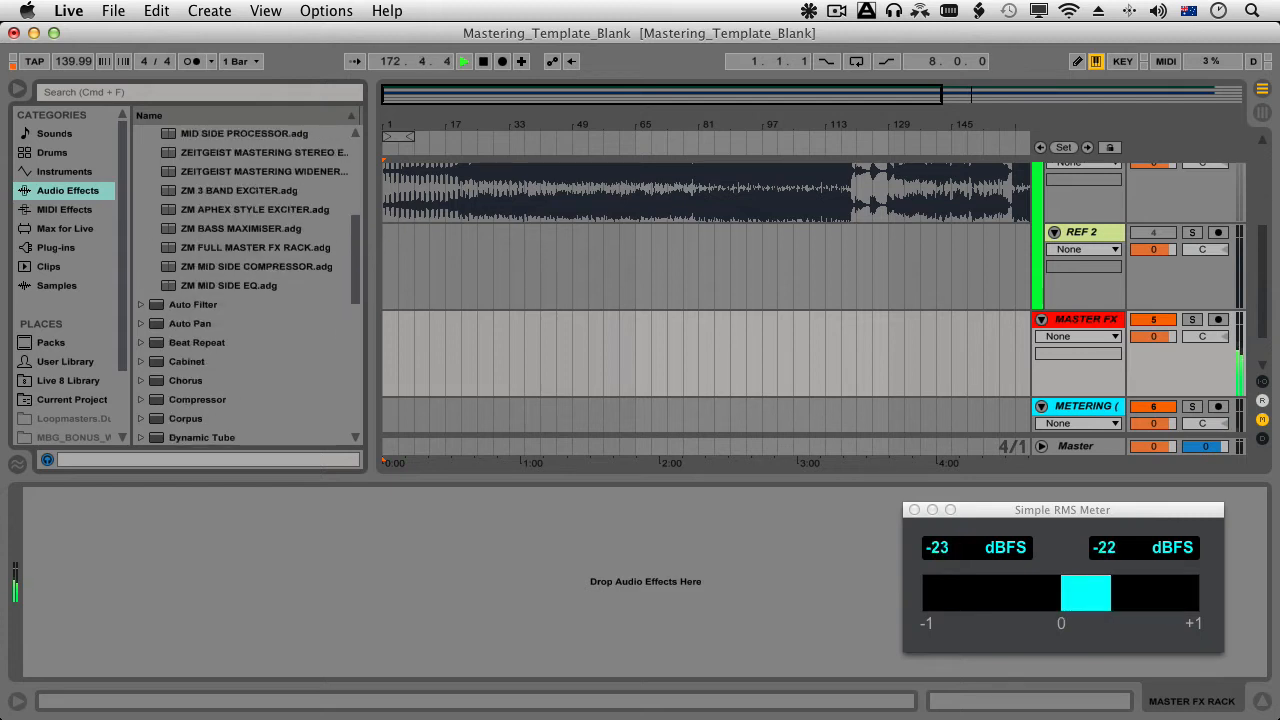
{"action": "scroll", "coordinate": [254, 286], "scroll_direction": "up", "scroll_amount": 6}
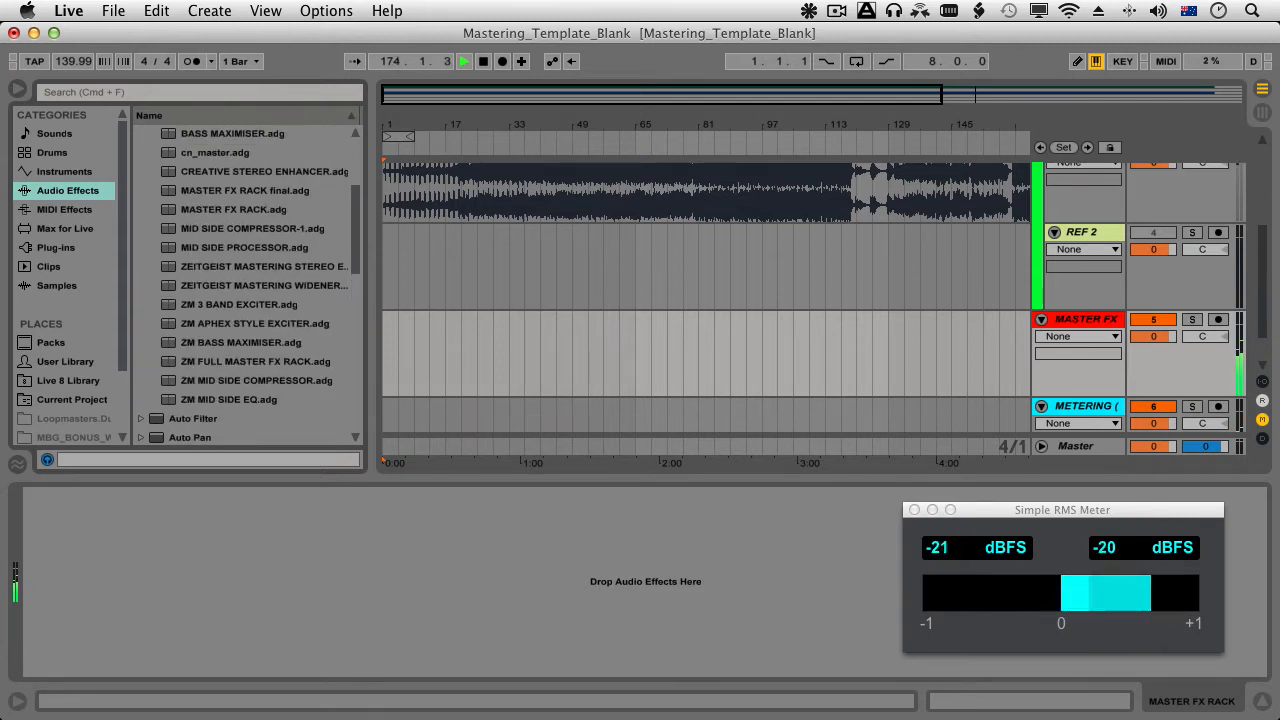
{"action": "scroll", "coordinate": [254, 286], "scroll_direction": "down", "scroll_amount": 3}
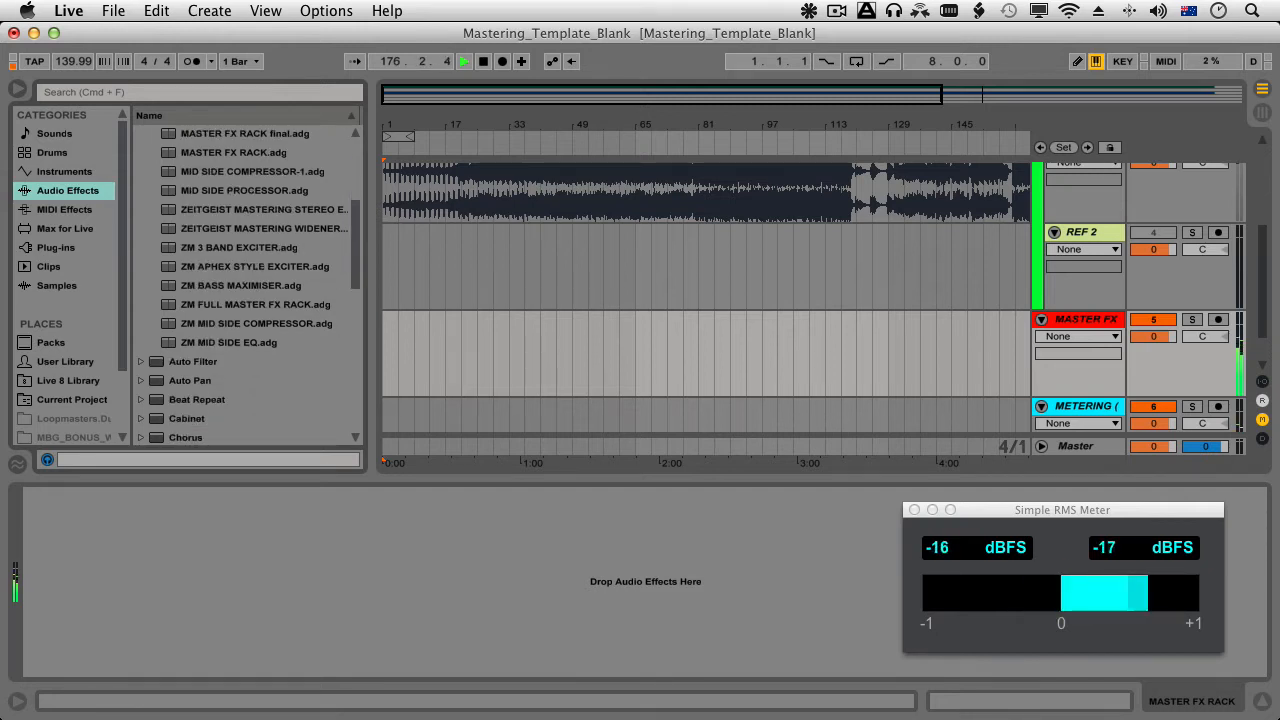
{"action": "left_click_drag", "start_coordinate": [254, 304], "coordinate": [330, 560]}
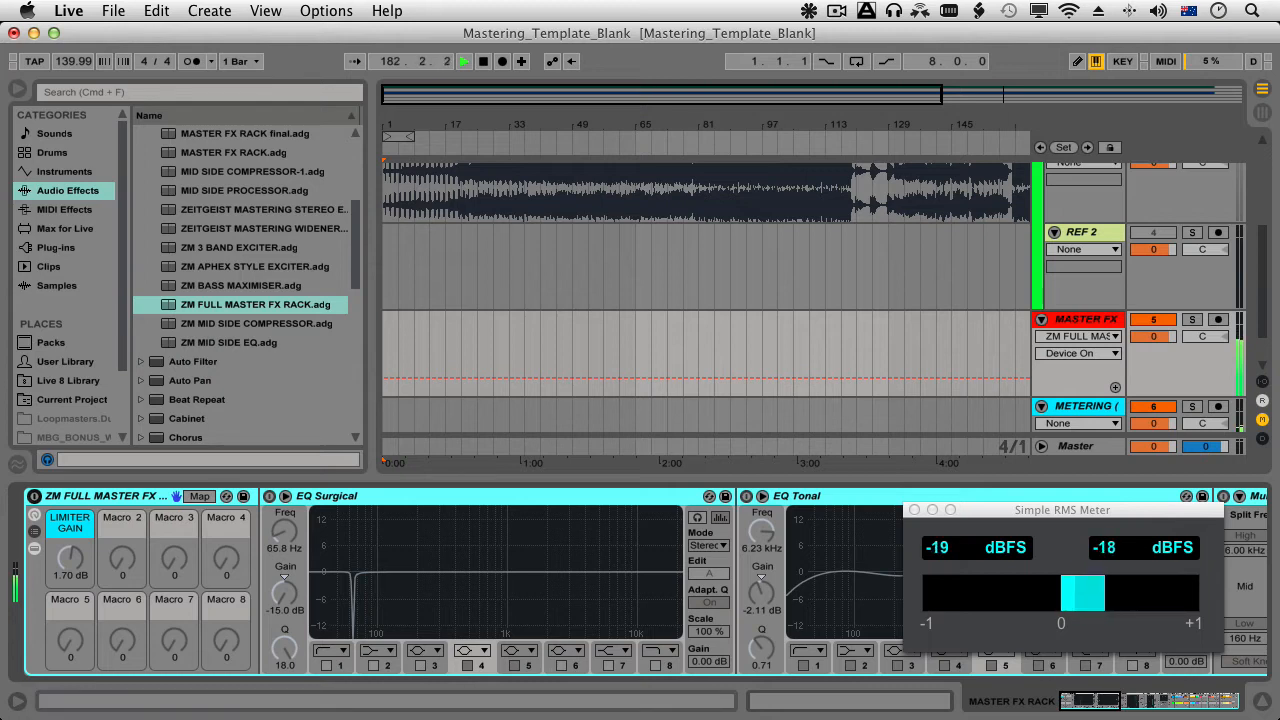
Examine the whole device chain inside the ZM FULL MASTER FX RACK, from the surgical EQ to the limiter.
{"action": "scroll", "coordinate": [640, 585], "scroll_direction": "right", "scroll_amount": 10}
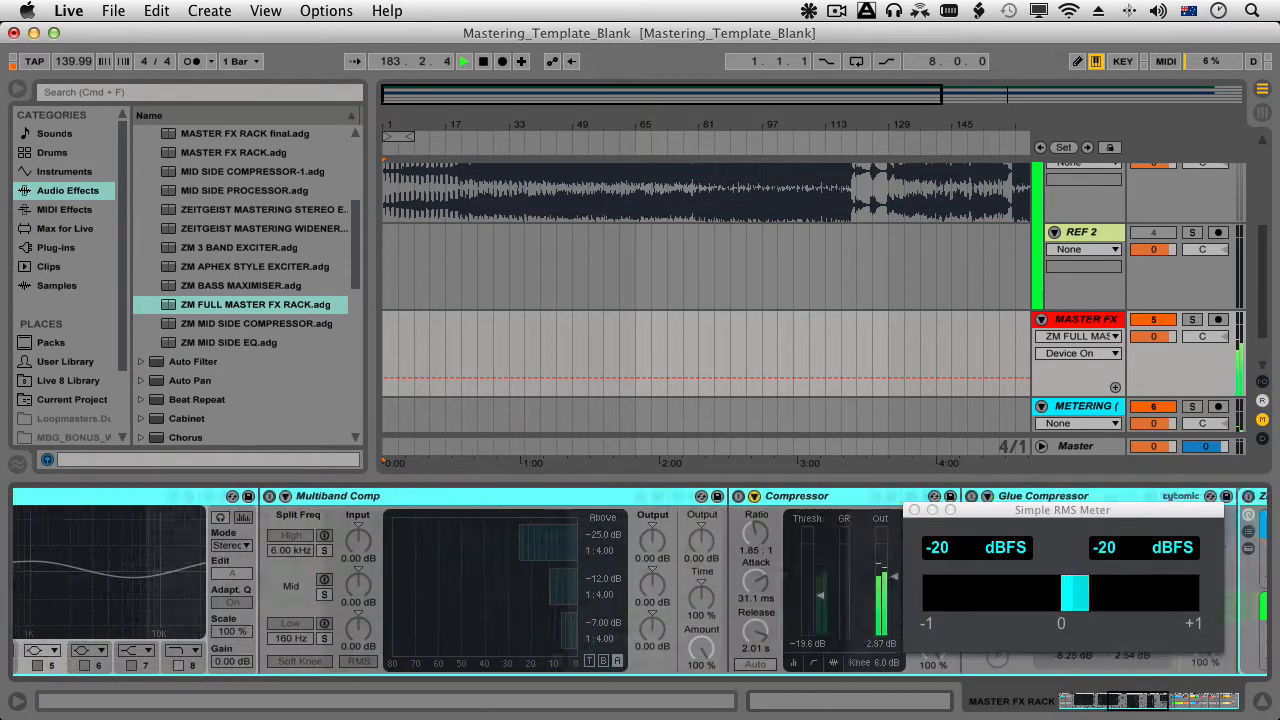
{"action": "scroll", "coordinate": [640, 585], "scroll_direction": "right", "scroll_amount": 15}
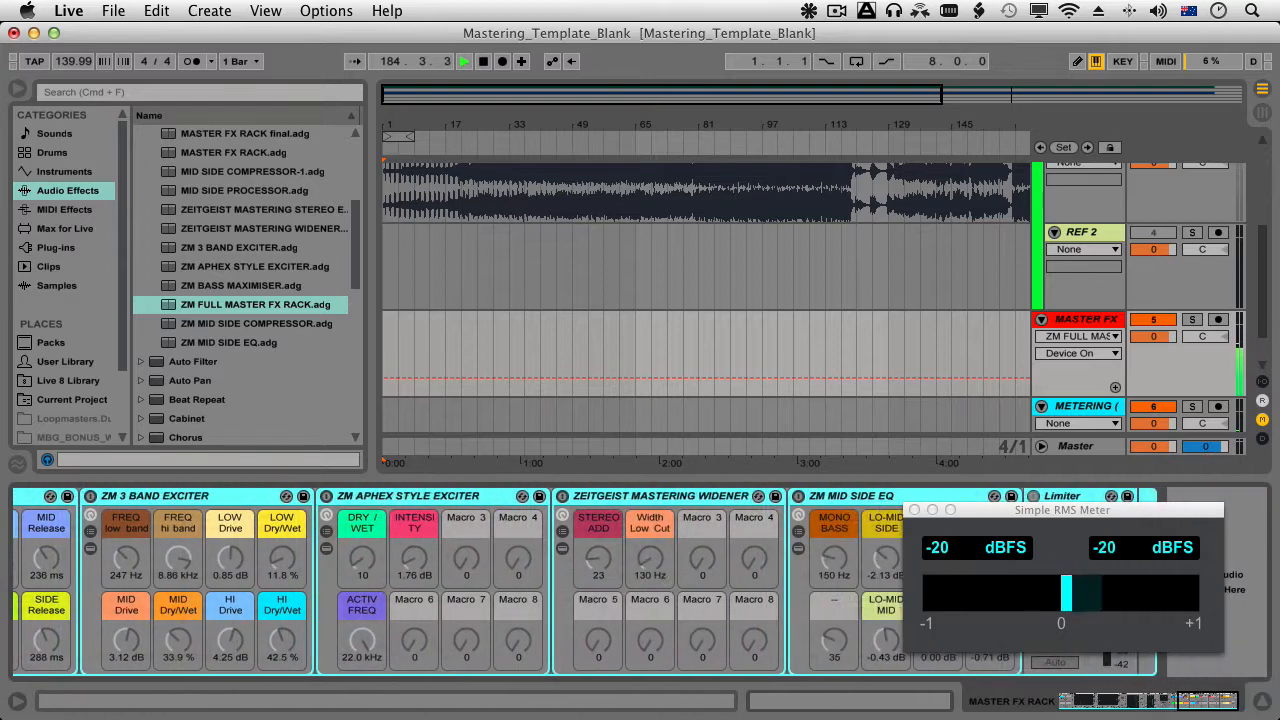
{"action": "scroll", "coordinate": [640, 585], "scroll_direction": "left", "scroll_amount": 10}
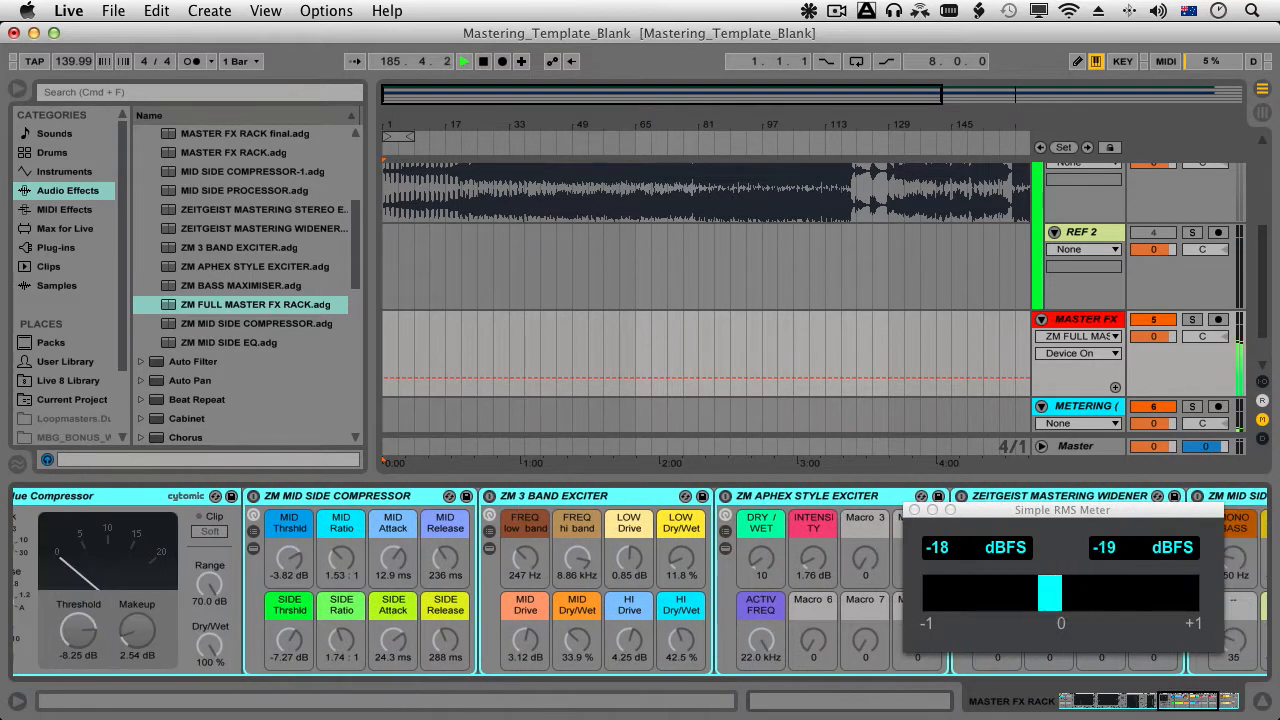
{"action": "scroll", "coordinate": [640, 585], "scroll_direction": "left", "scroll_amount": 8}
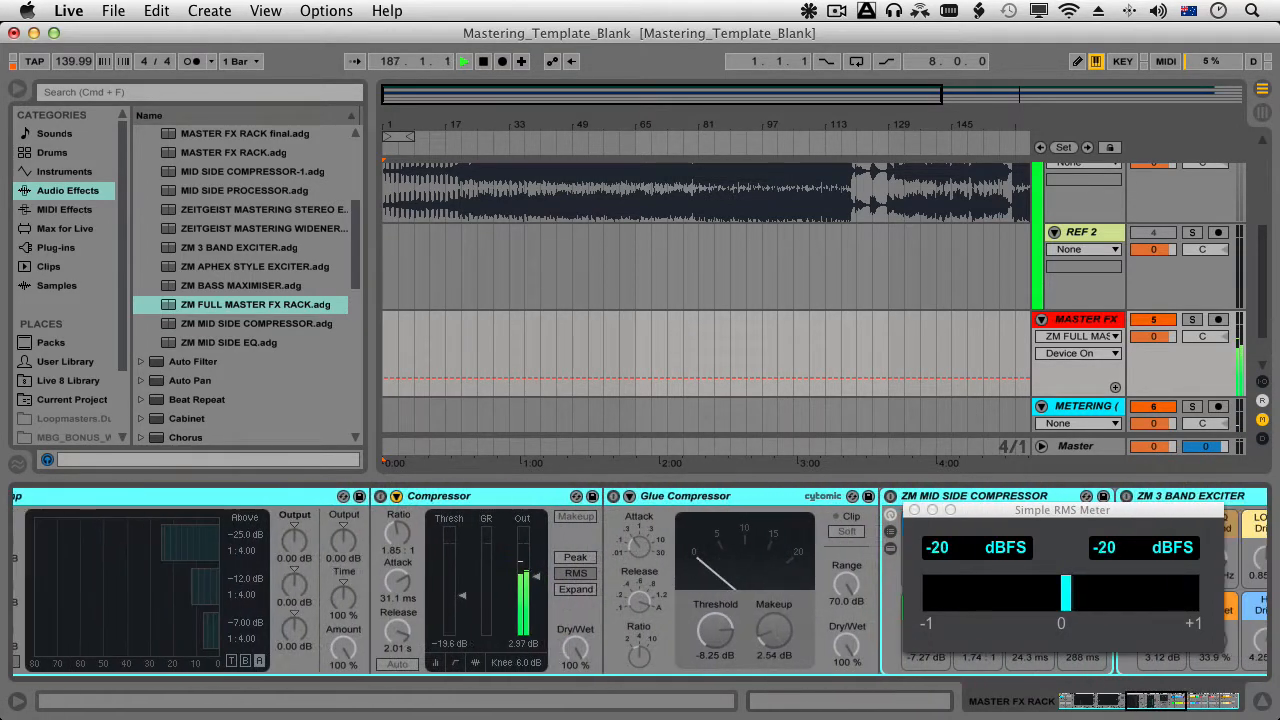
{"action": "scroll", "coordinate": [640, 585], "scroll_direction": "left", "scroll_amount": 8}
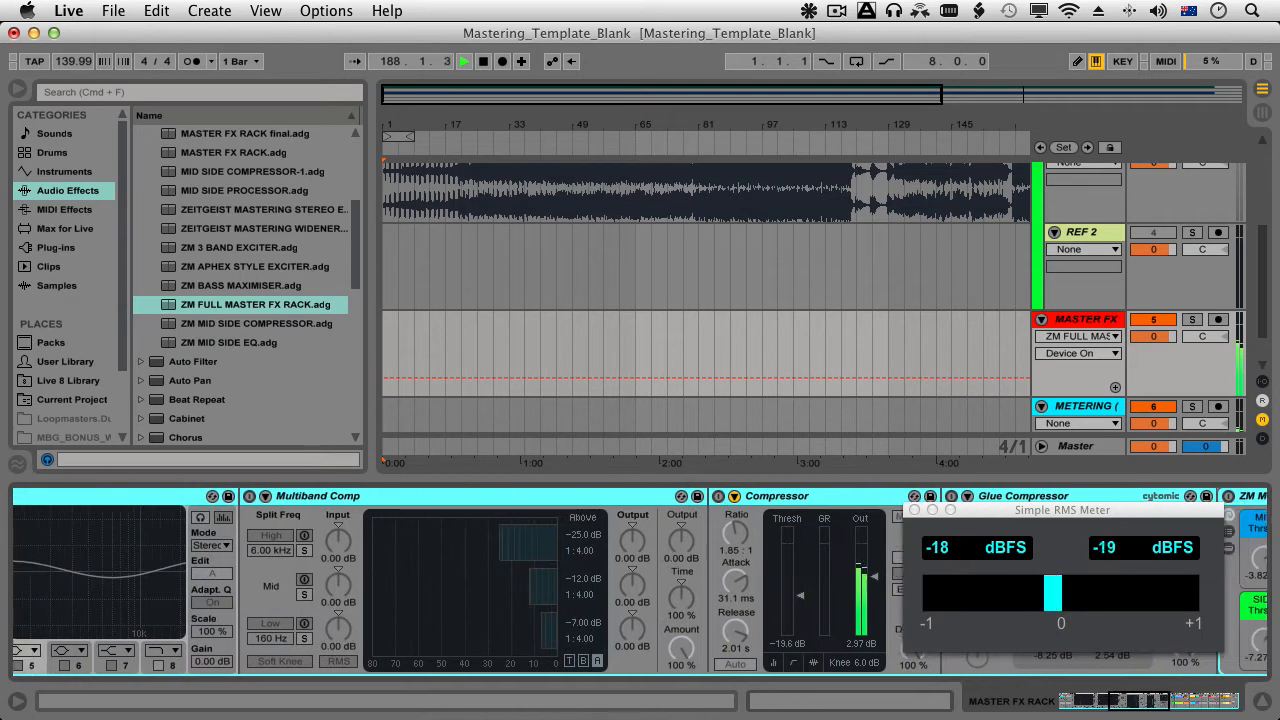
{"action": "scroll", "coordinate": [640, 585], "scroll_direction": "left", "scroll_amount": 8}
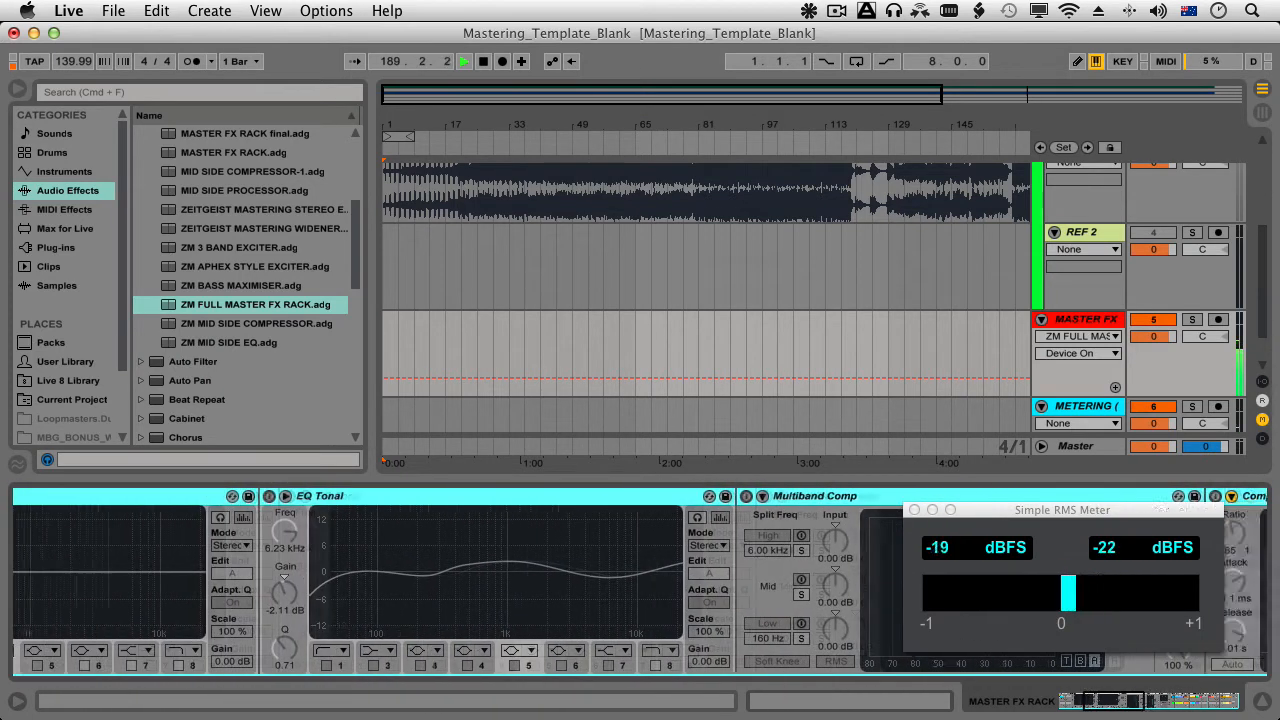
{"action": "scroll", "coordinate": [640, 585], "scroll_direction": "left", "scroll_amount": 5}
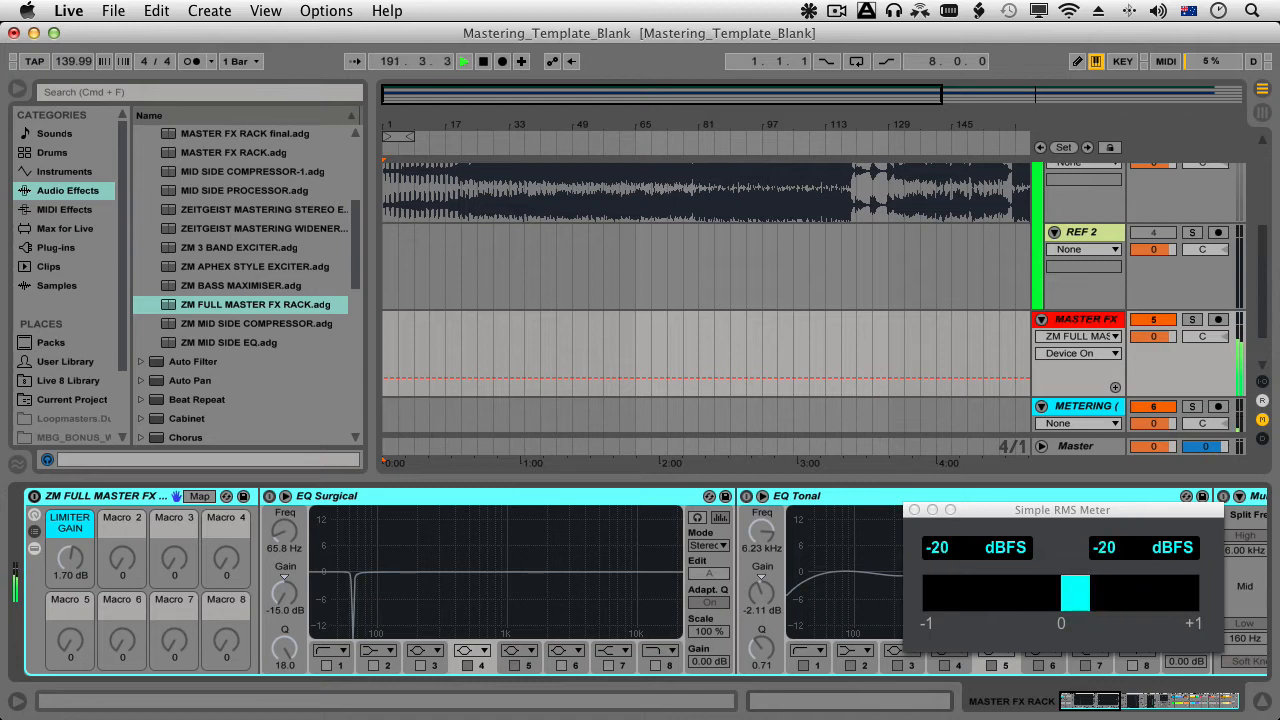
Review the mastering and reference tracks, and display the devices of the METERING track.
{"action": "scroll", "coordinate": [706, 300], "scroll_direction": "up", "scroll_amount": 5}
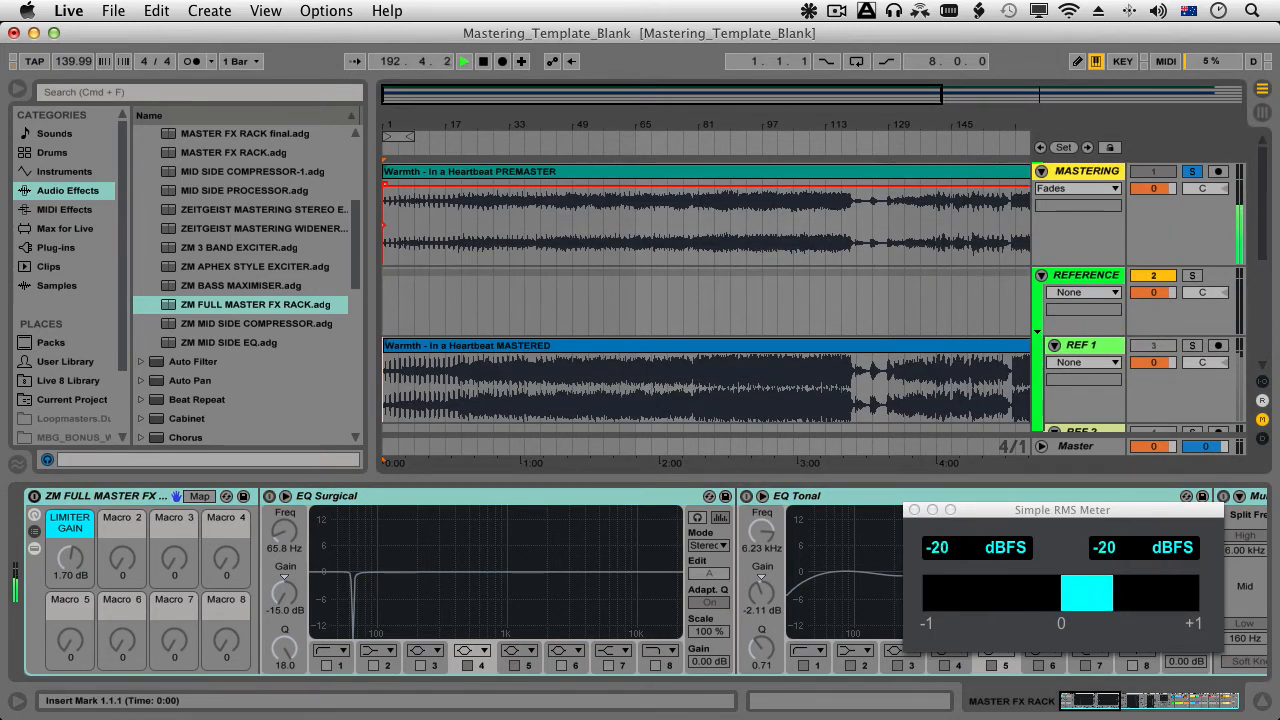
{"action": "scroll", "coordinate": [706, 300], "scroll_direction": "down", "scroll_amount": 5}
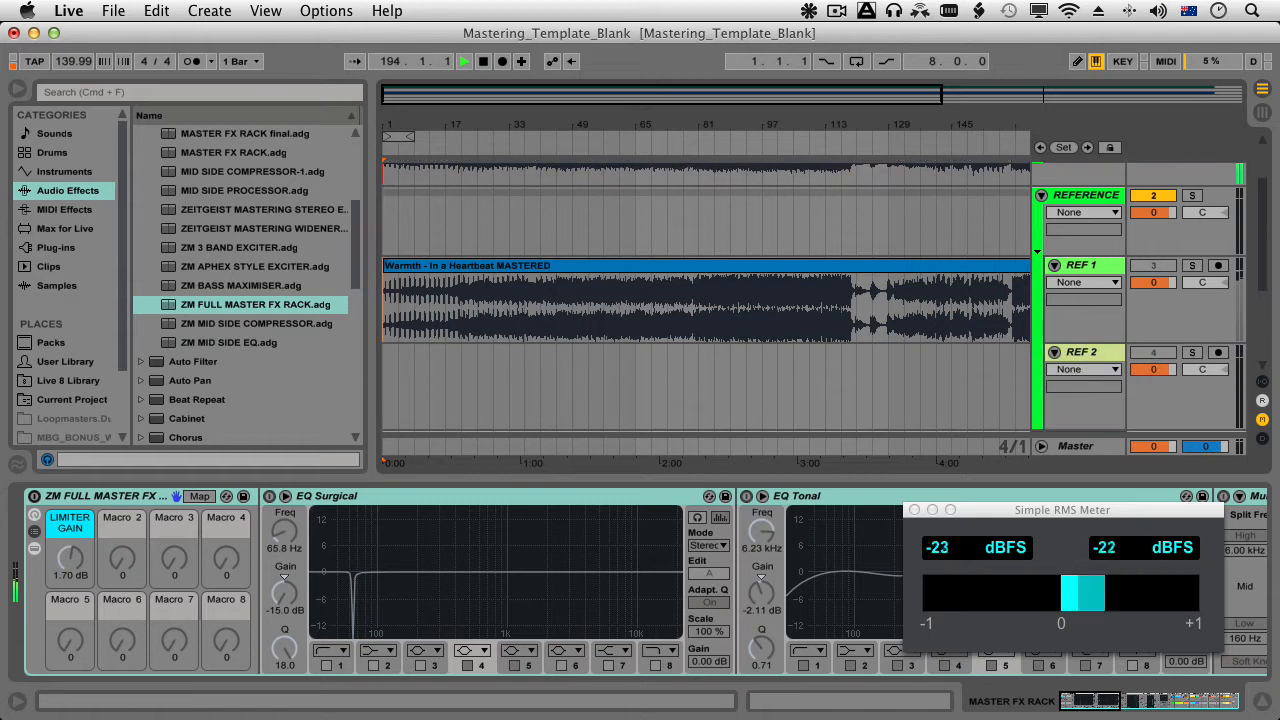
{"action": "scroll", "coordinate": [706, 300], "scroll_direction": "down", "scroll_amount": 2}
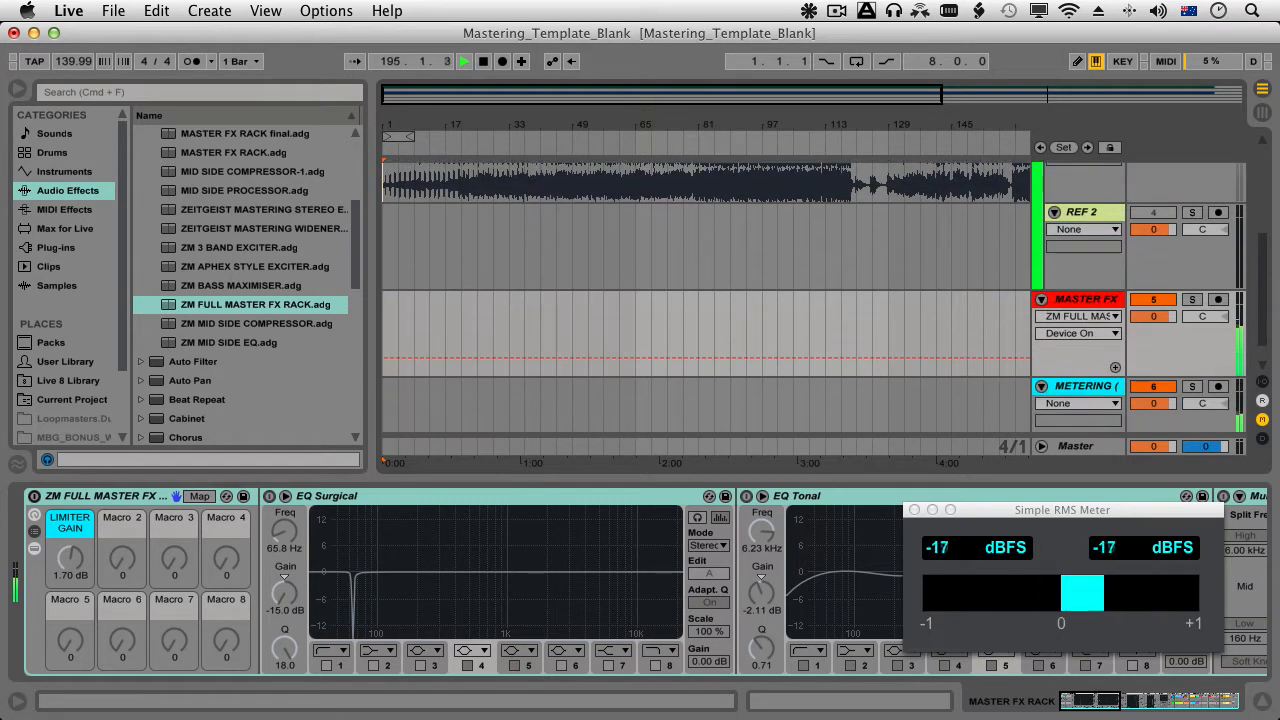
{"action": "left_click", "coordinate": [1086, 386]}
{"action": "scroll", "coordinate": [706, 300], "scroll_direction": "up", "scroll_amount": 5}
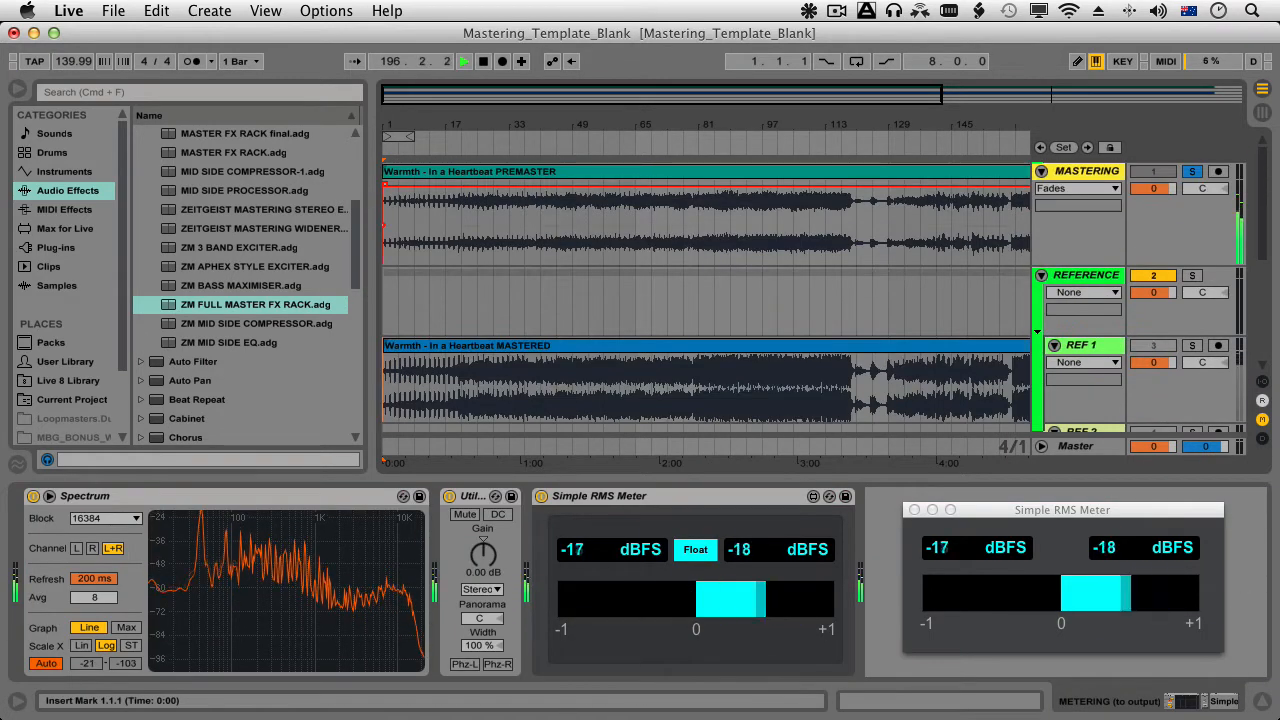
Take the MASTERING track out of solo and solo the REF 1 track holding the mastered version during playback.
{"action": "key", "text": "minus"}
{"action": "key", "text": "minus"}
{"action": "key", "text": "minus"}
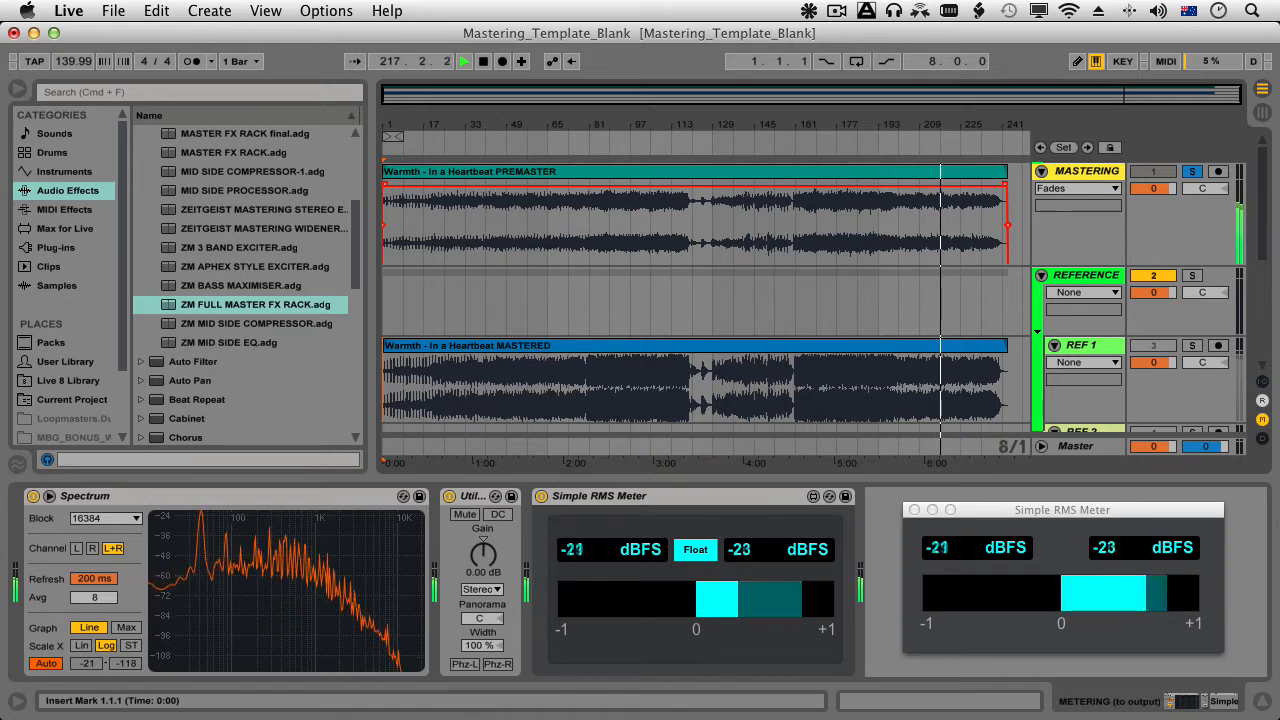
{"action": "left_click", "coordinate": [1192, 171]}
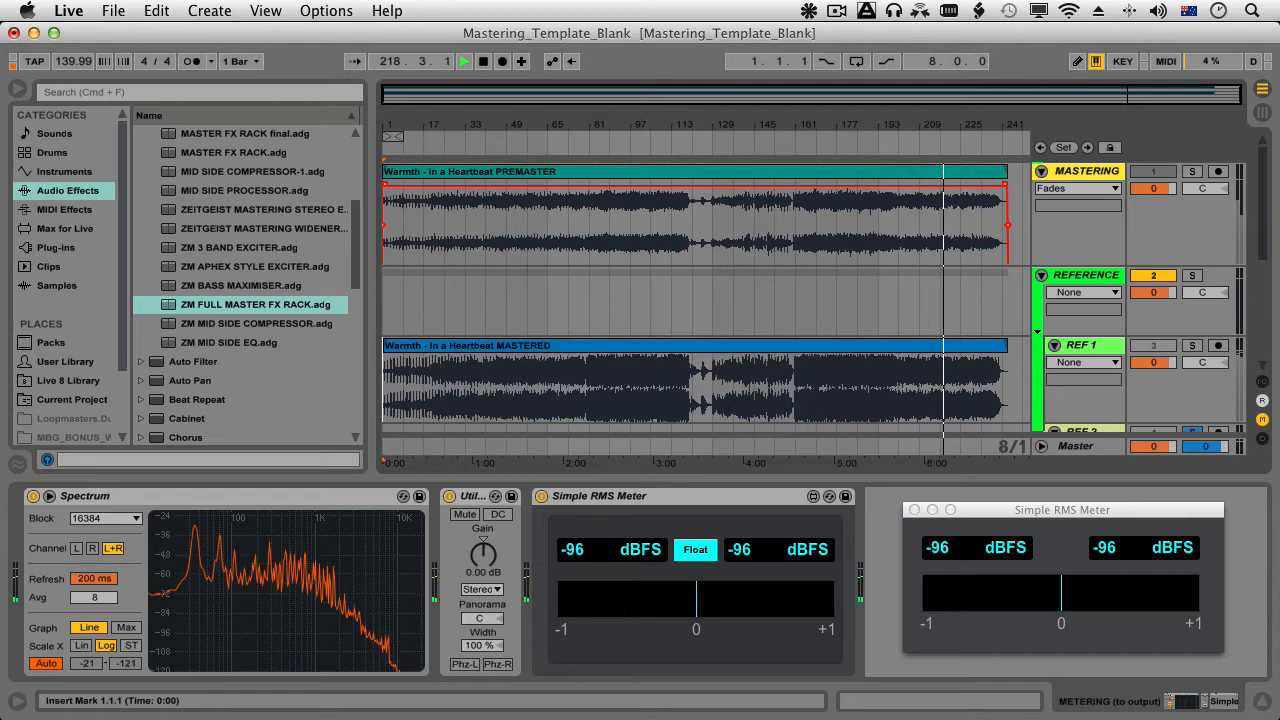
{"action": "left_click", "coordinate": [1192, 345]}
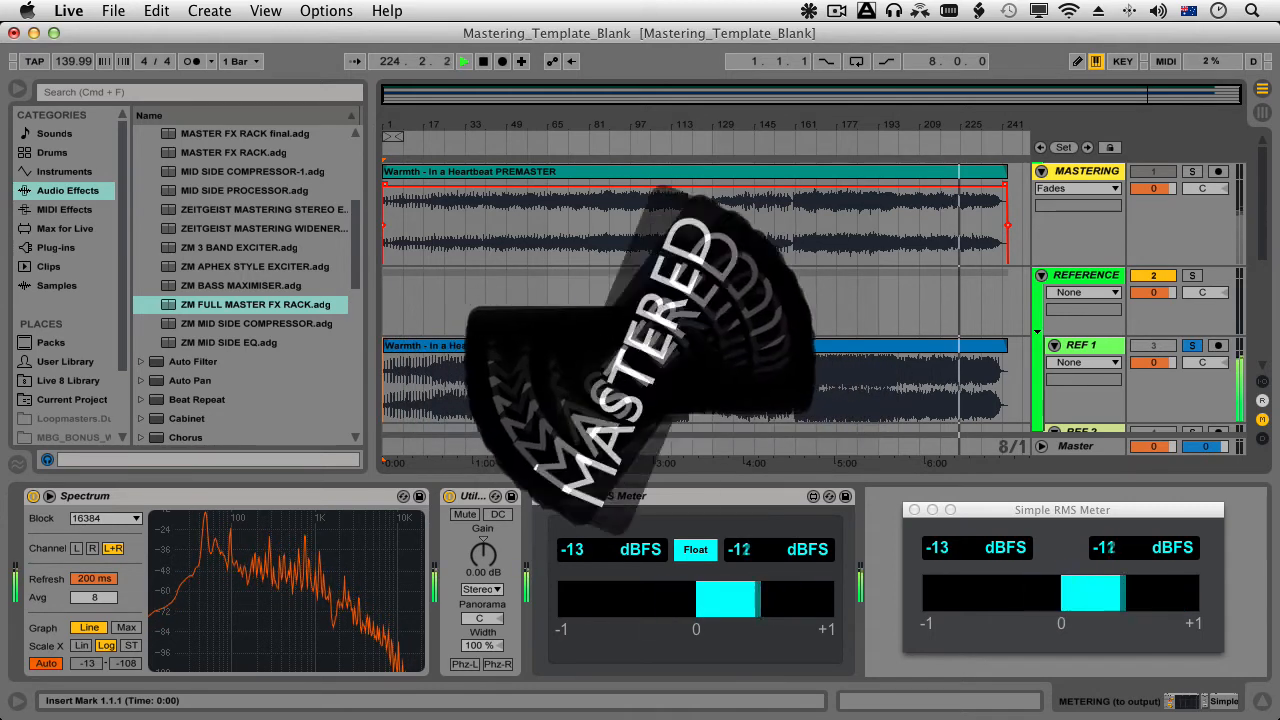
Compare the premaster with the mastered reference by alternating the solo between MASTERING and REF 1 twice, ending on REF 1.
{"action": "key", "text": "s"}
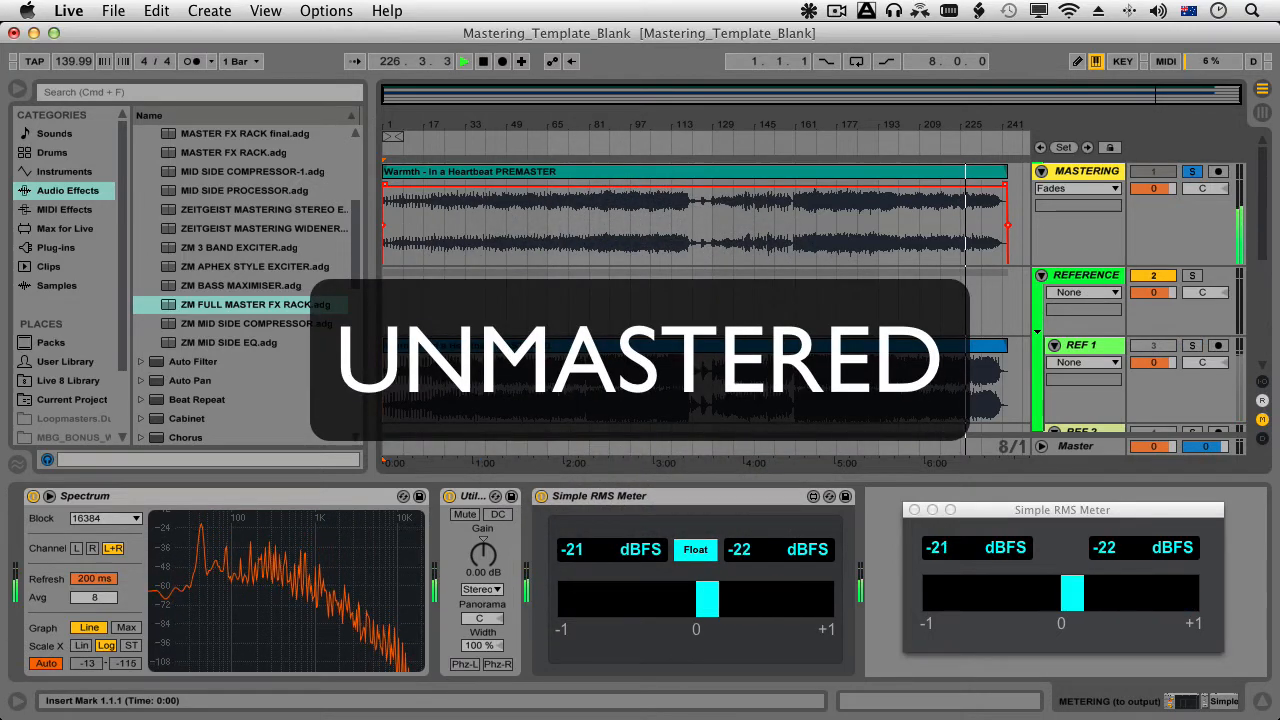
{"action": "key", "text": "s"}
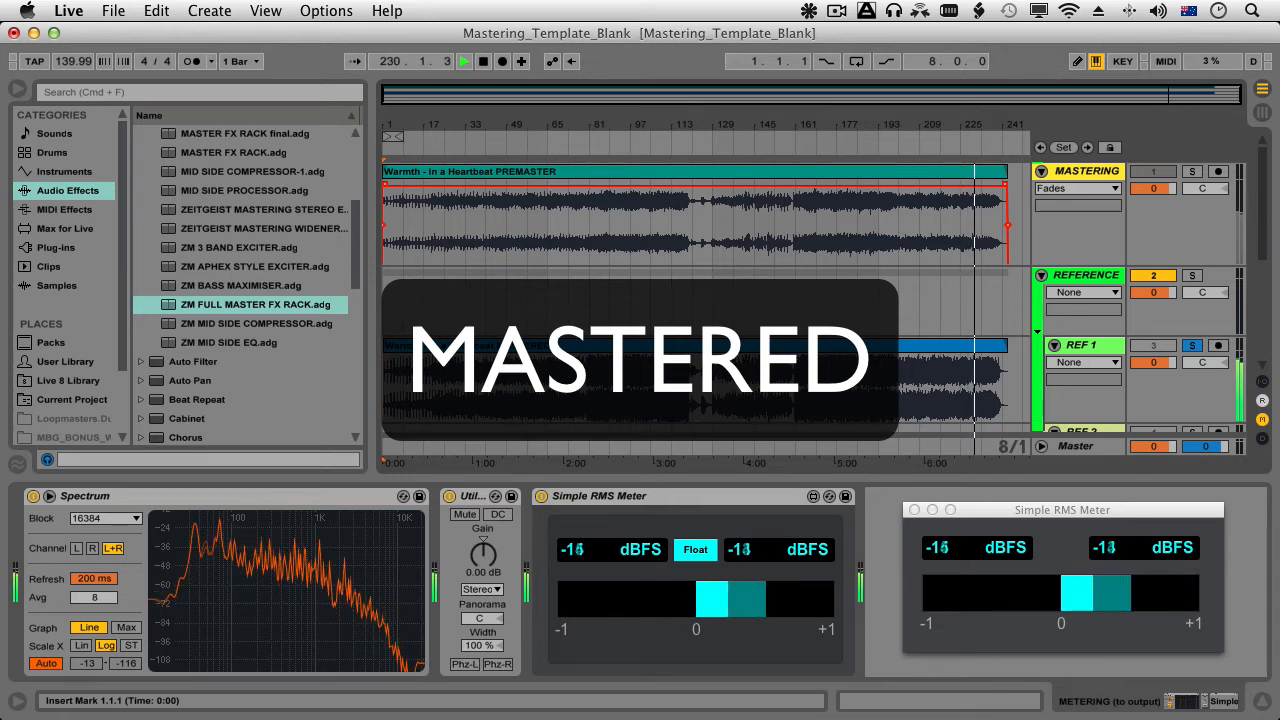
{"action": "key", "text": "s"}
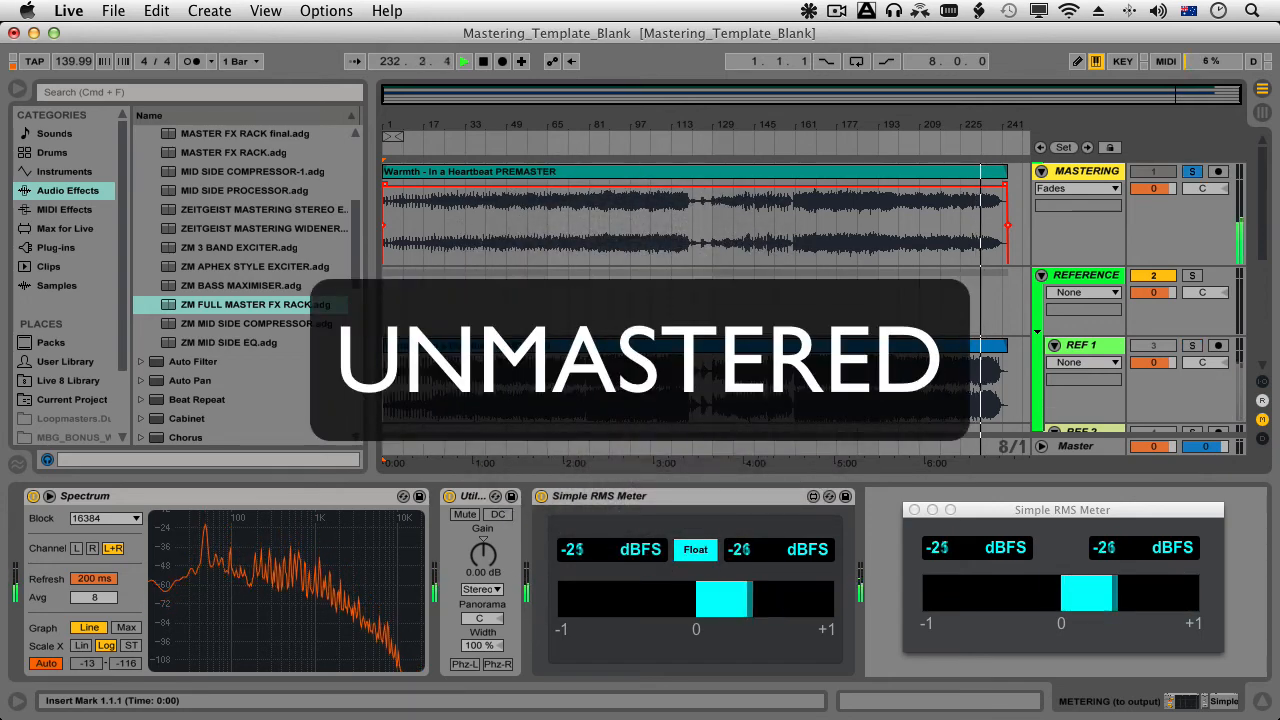
{"action": "key", "text": "s"}
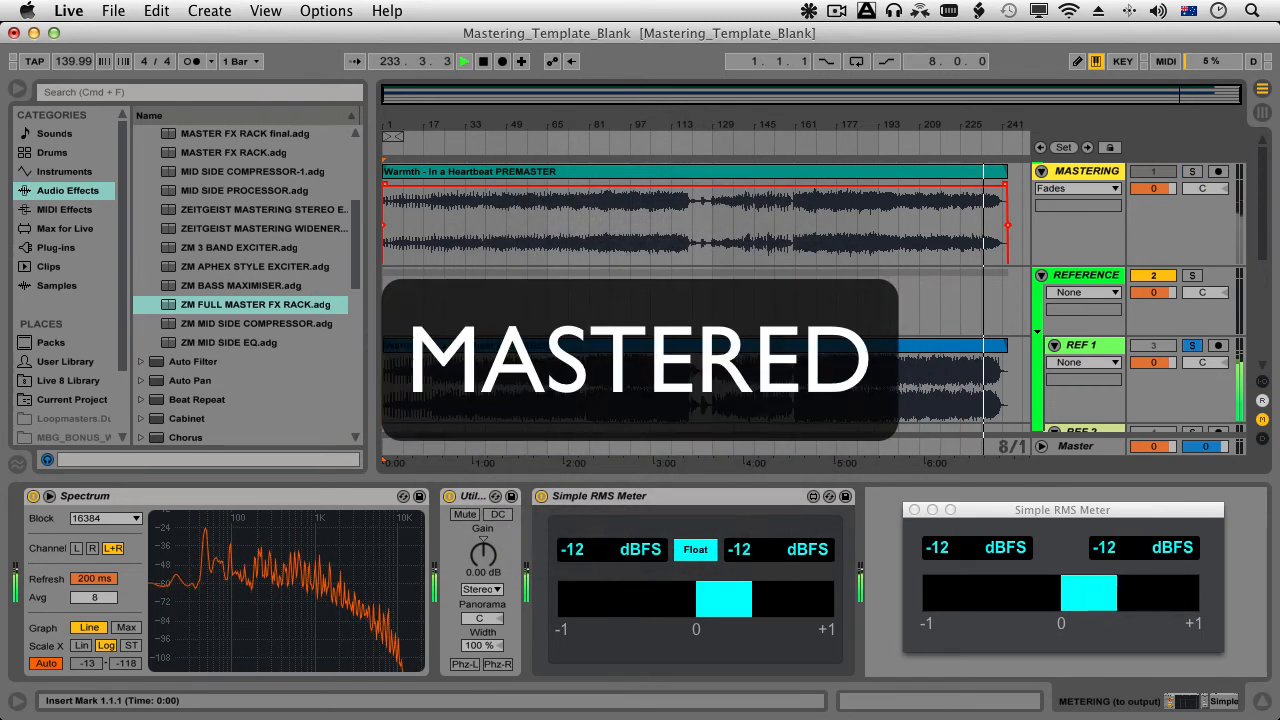